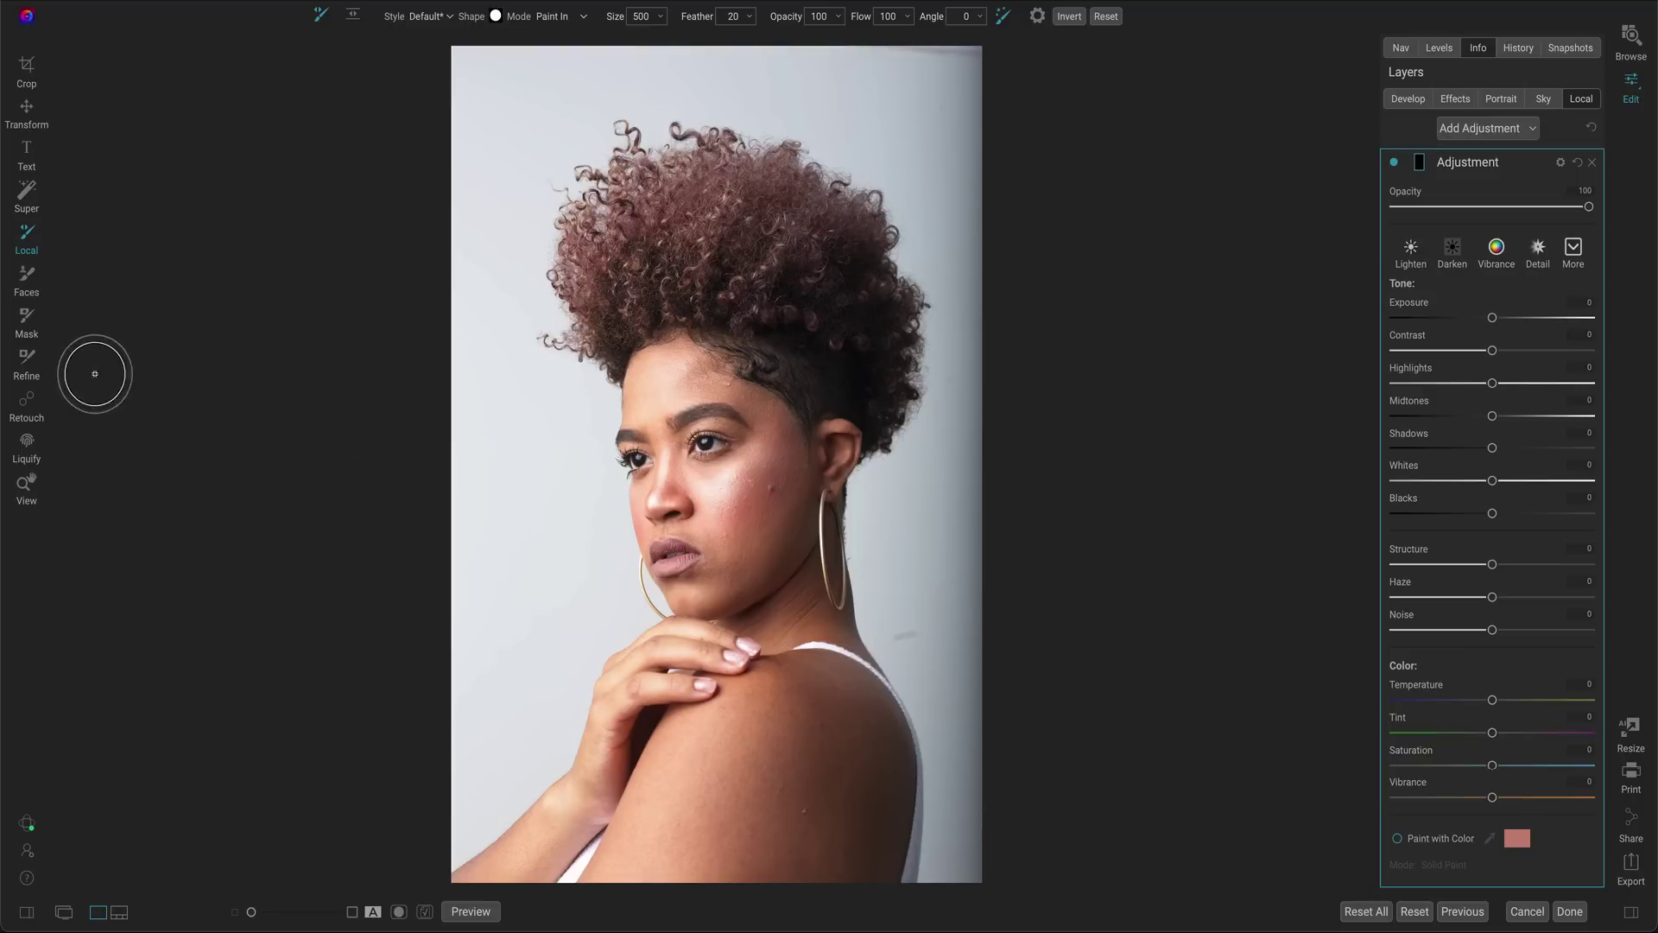
Step: Refine the mask along the curly hairline and check it in grayscale mask view
click(21, 362)
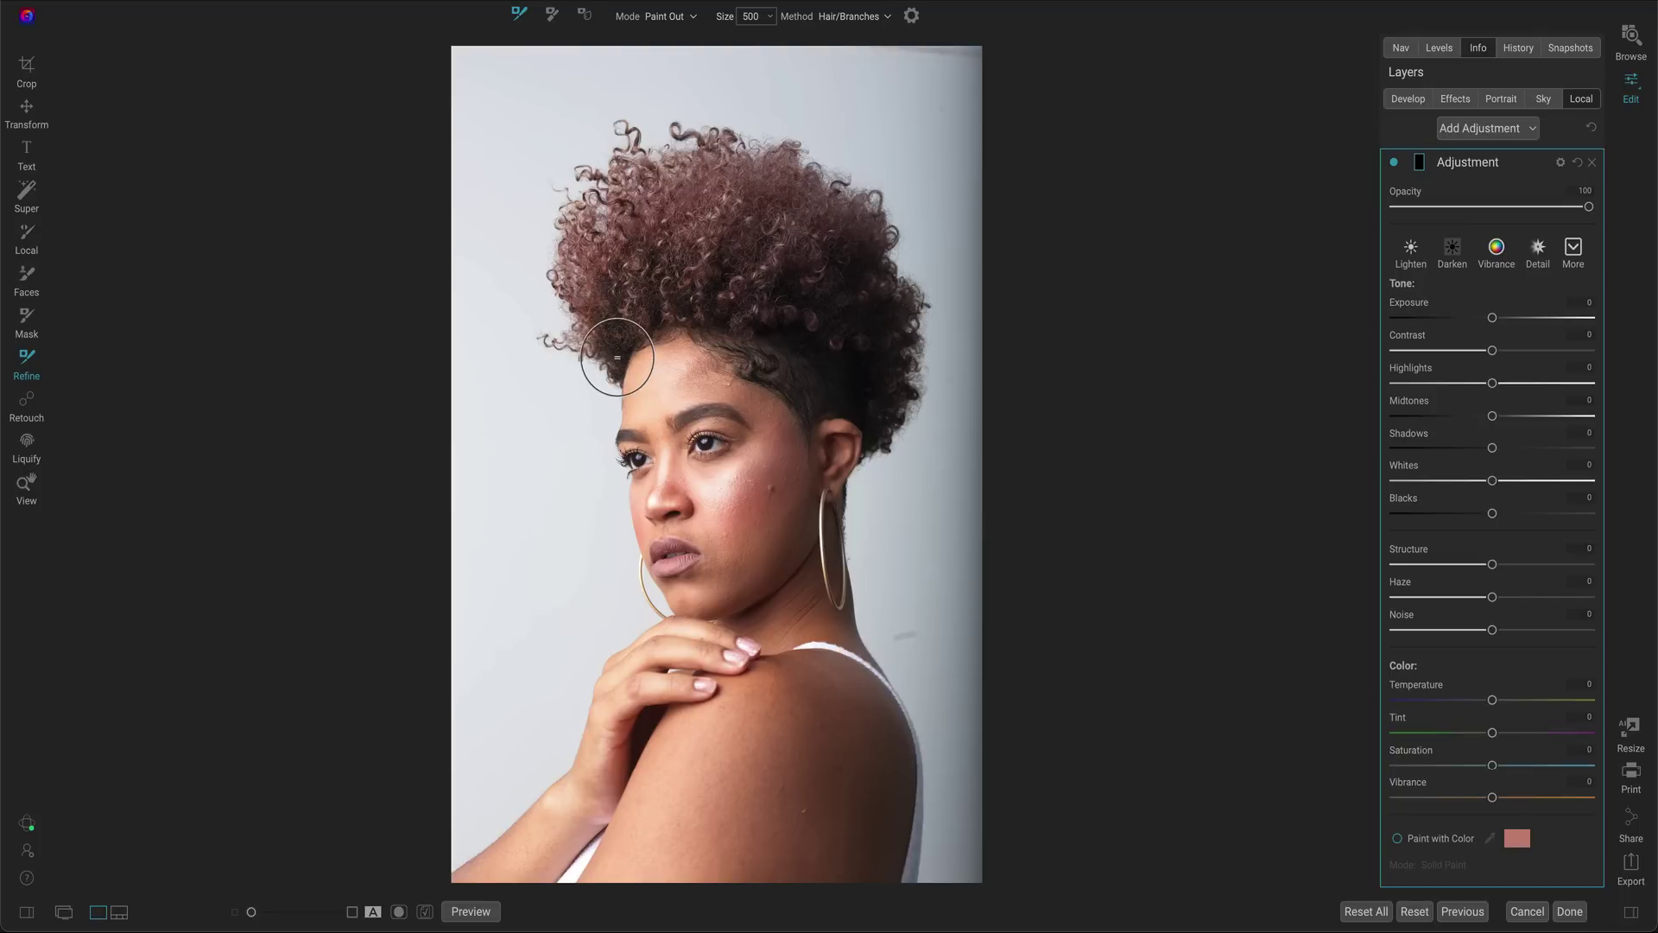
mouse_move(617, 357)
mouse_down()
mouse_move(693, 323)
mouse_move(730, 330)
mouse_move(798, 401)
mouse_move(828, 397)
mouse_move(871, 434)
mouse_move(902, 413)
mouse_move(905, 288)
mouse_move(864, 201)
mouse_move(764, 148)
mouse_move(626, 142)
mouse_move(559, 212)
mouse_move(540, 262)
mouse_move(577, 348)
mouse_up()
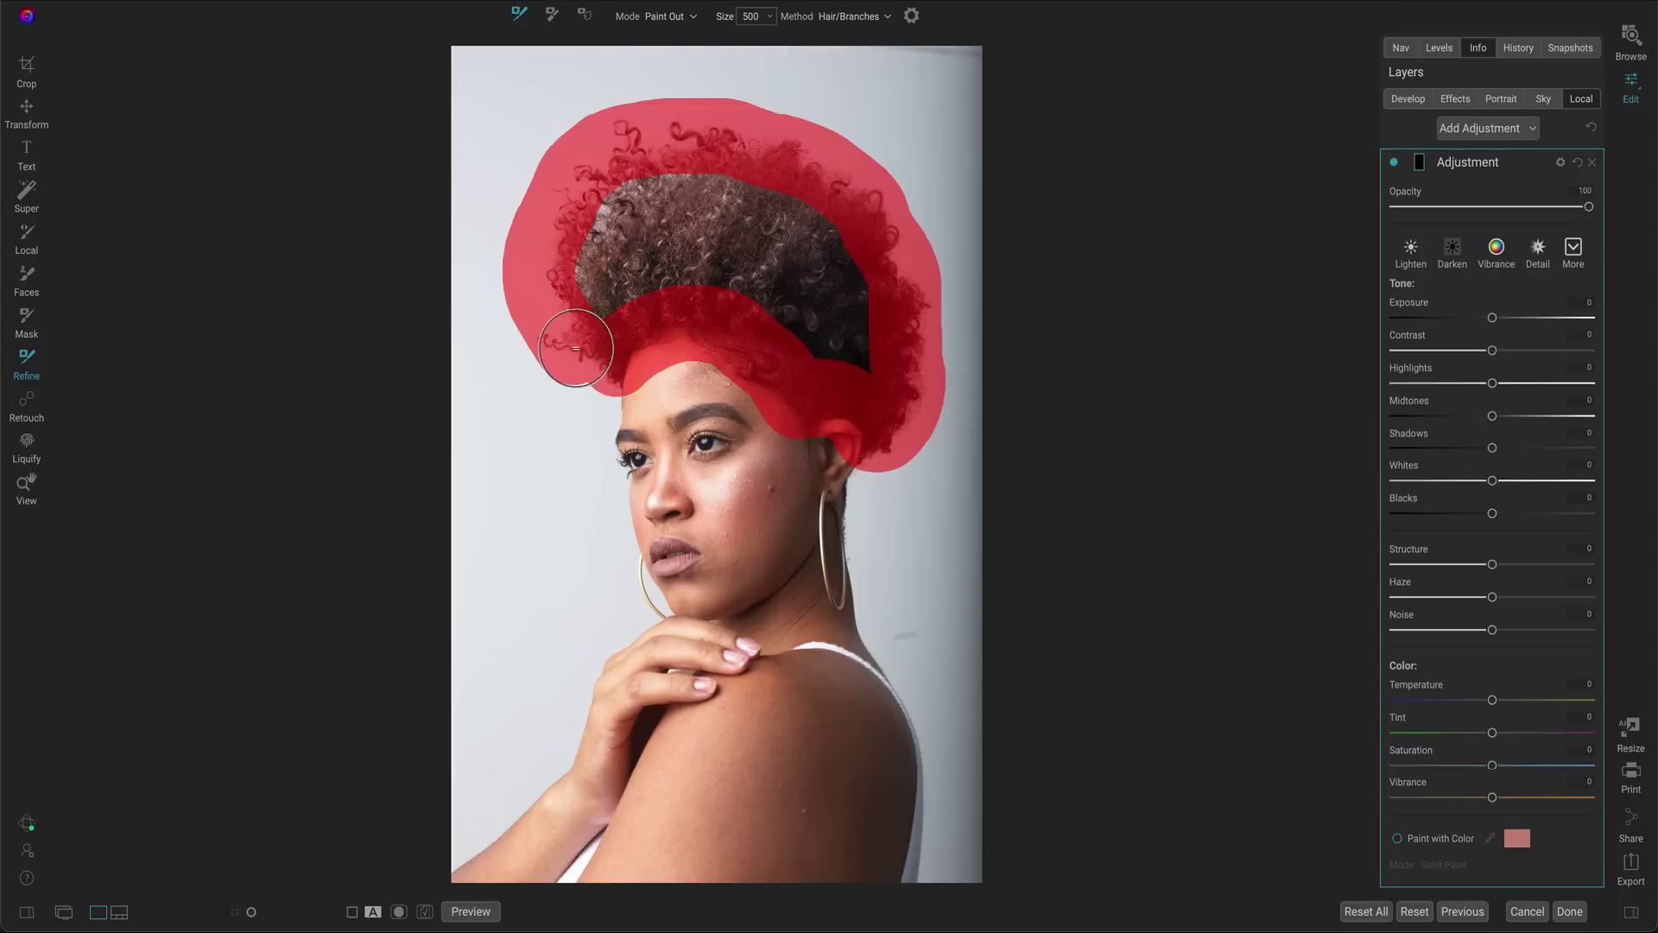
drag(576, 348, 581, 350)
key(o)
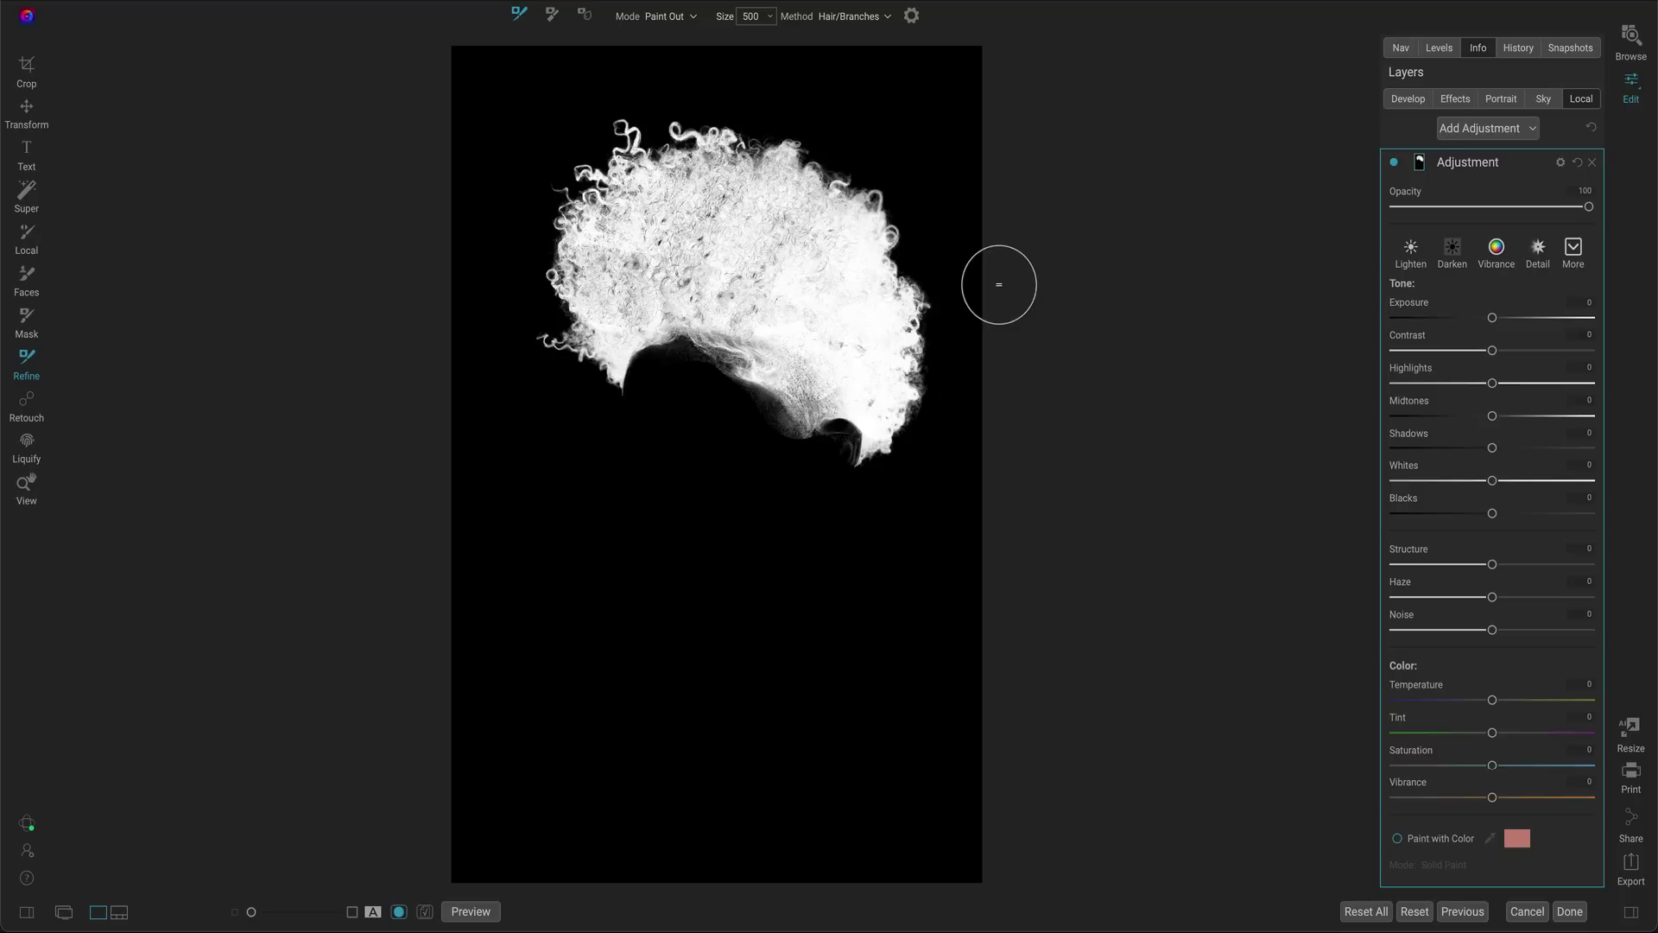
Step: Return to the colour view and warm the masked hair to Temperature 19
key(o)
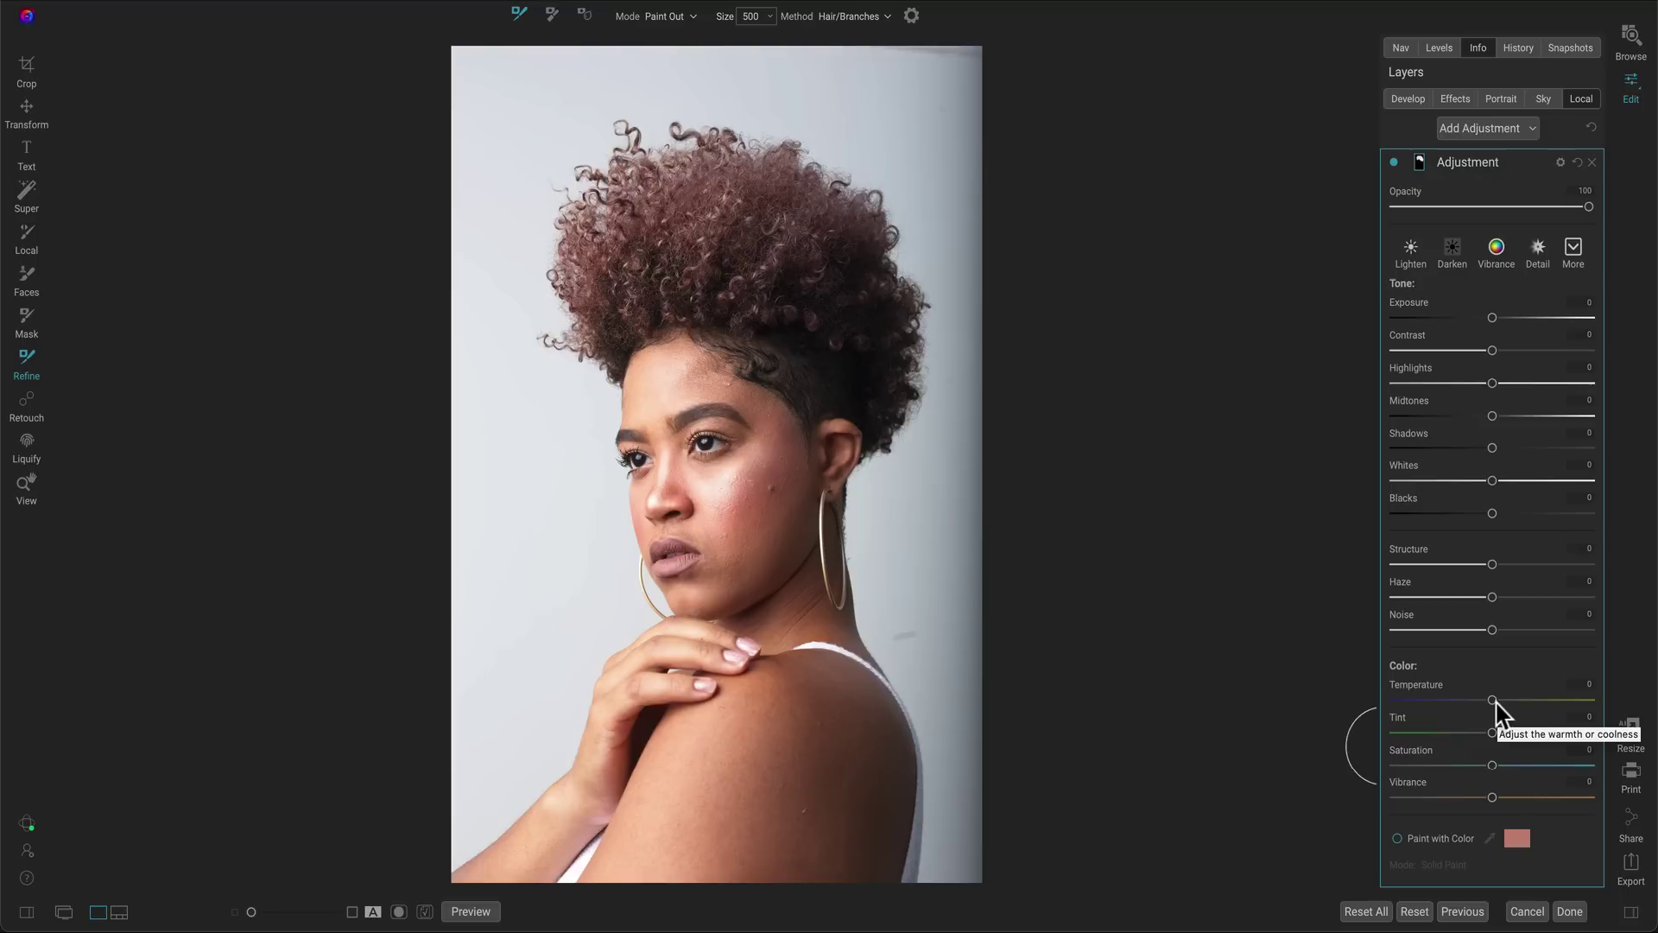
mouse_move(1495, 704)
mouse_down()
mouse_move(1513, 701)
mouse_move(1508, 734)
mouse_up()
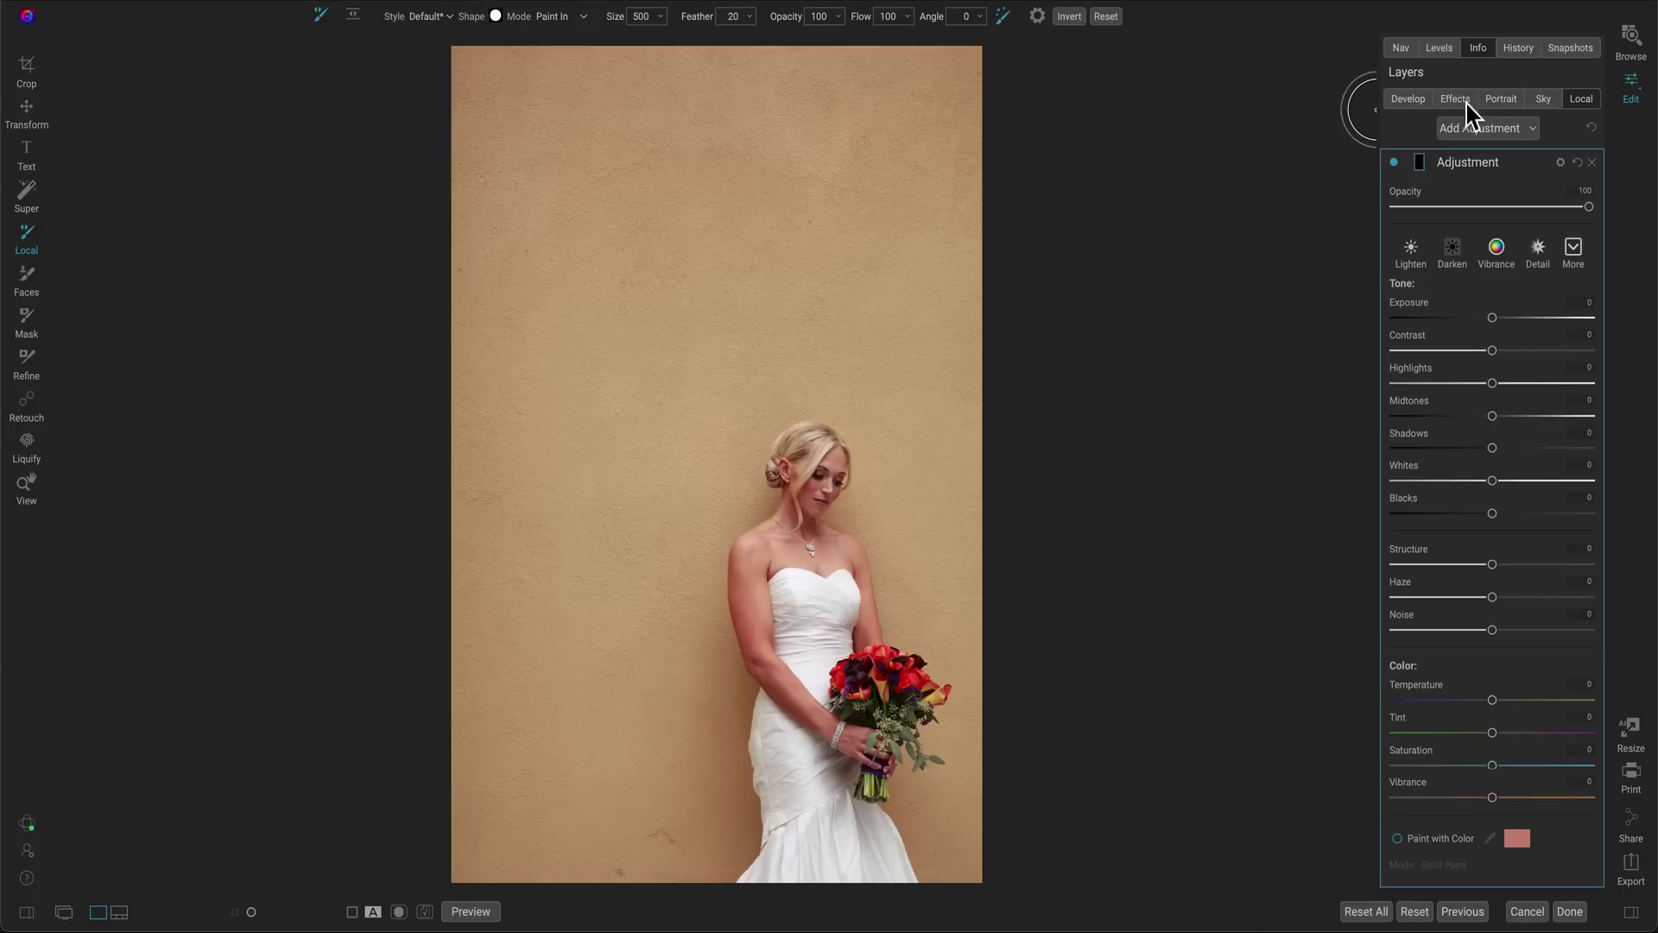
Step: Apply a Black & White filter from Effects and zoom to 100% on the bouquet
click(1460, 100)
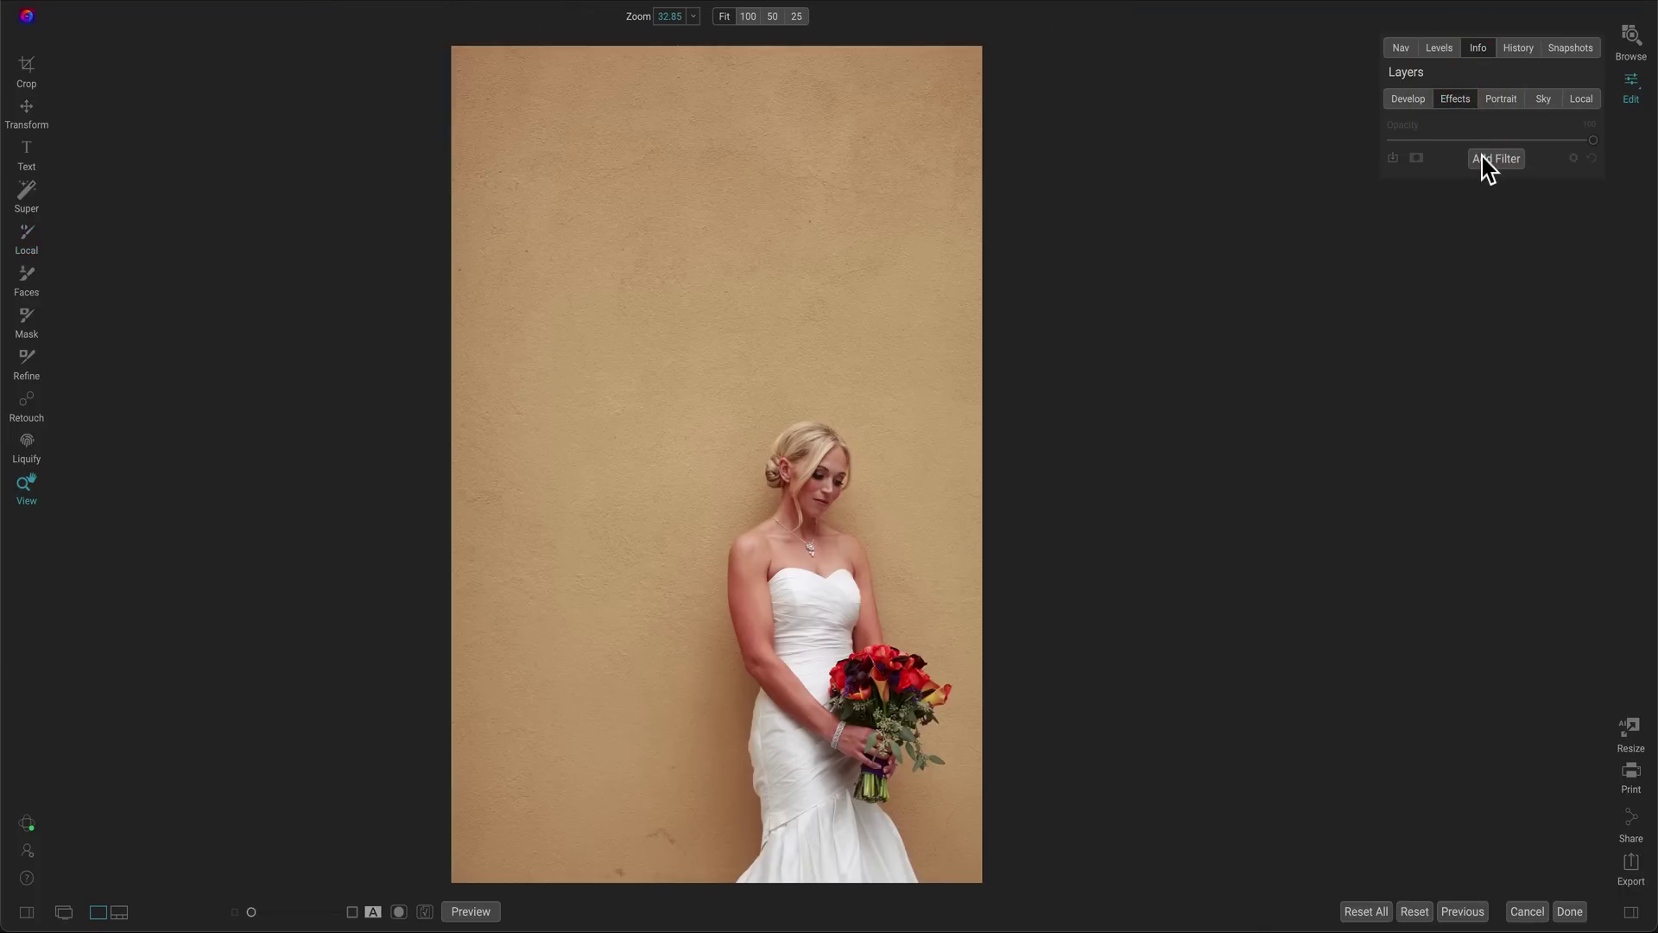
click(1488, 161)
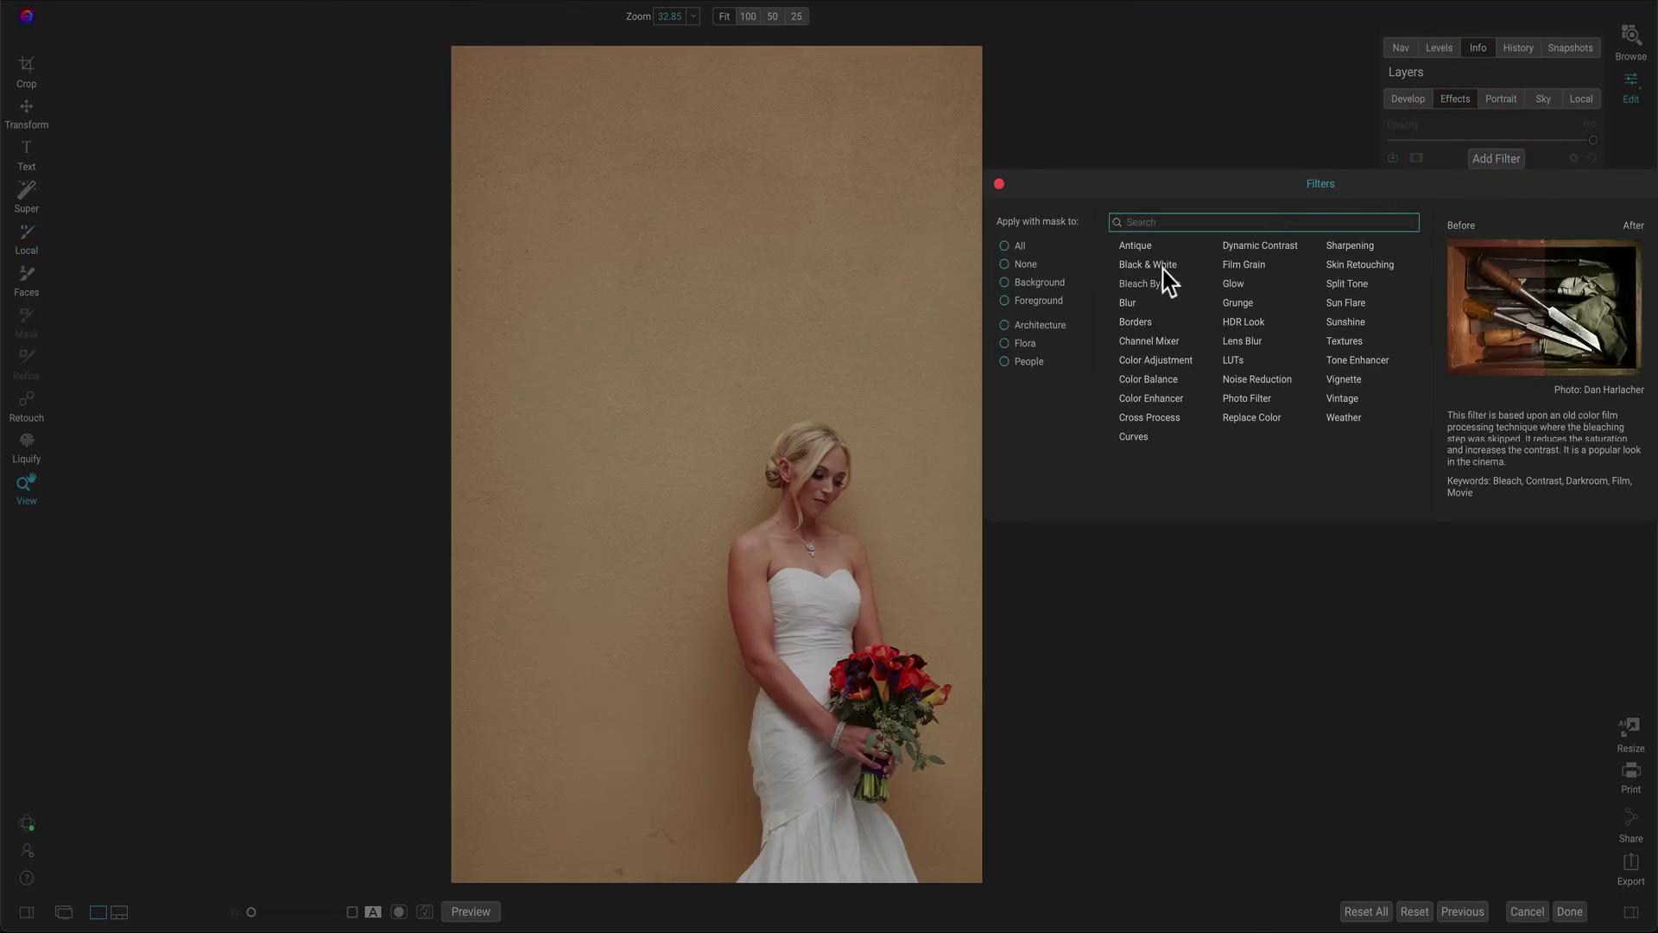
click(1164, 267)
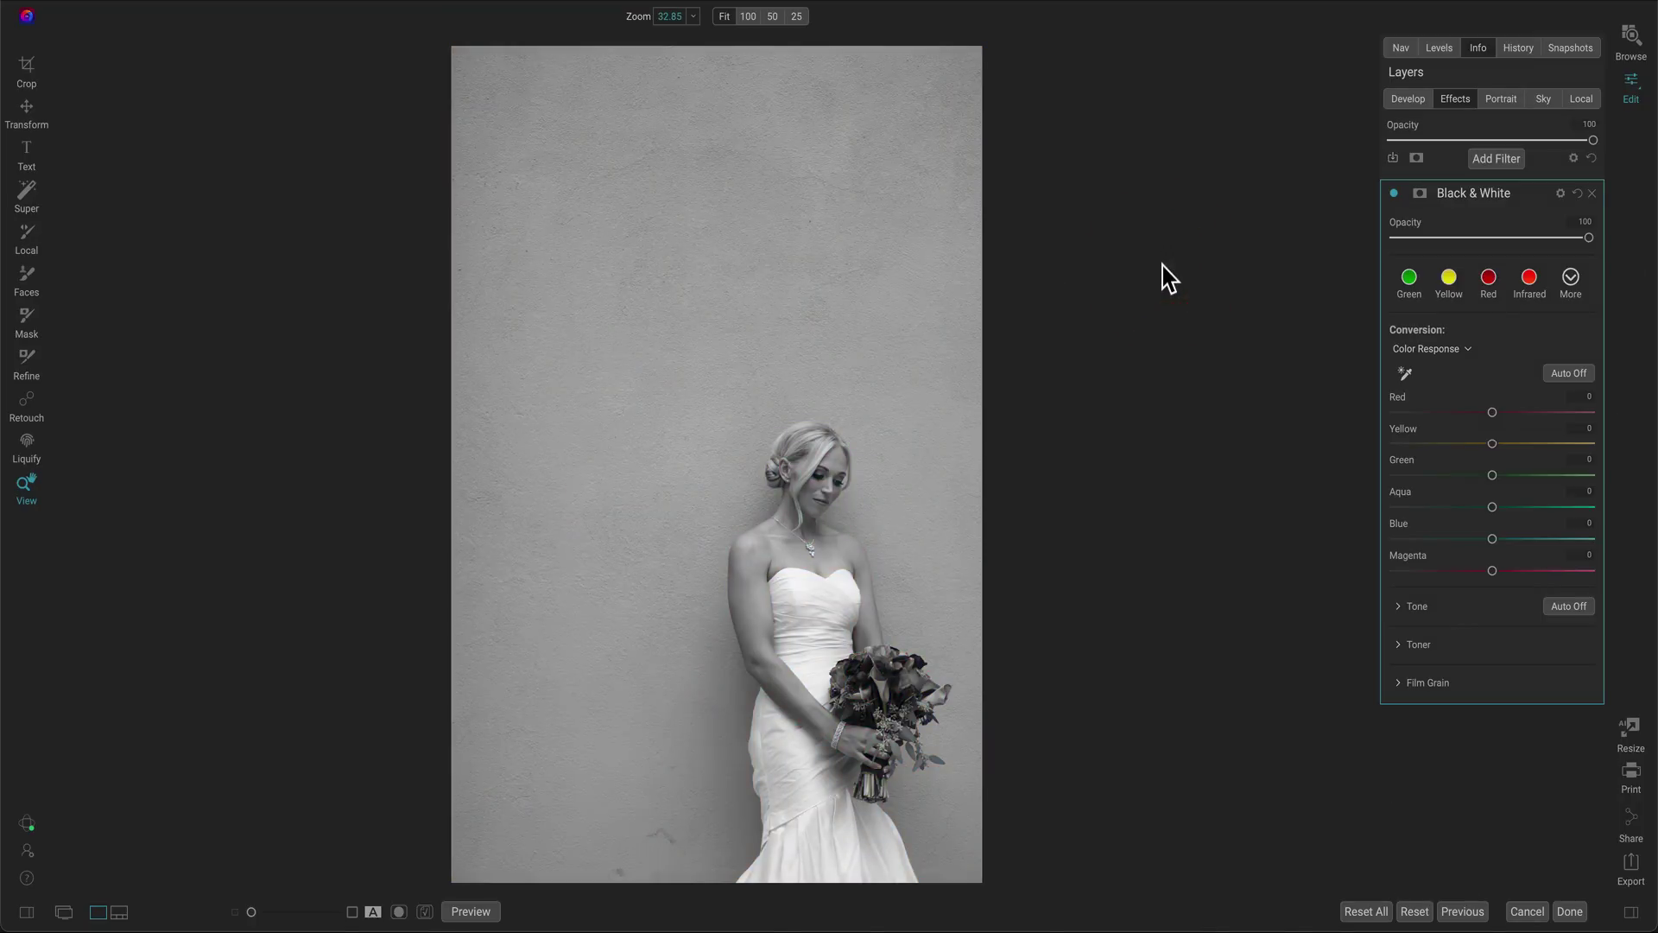
key(super+equal)
key(super+equal)
key(super+equal)
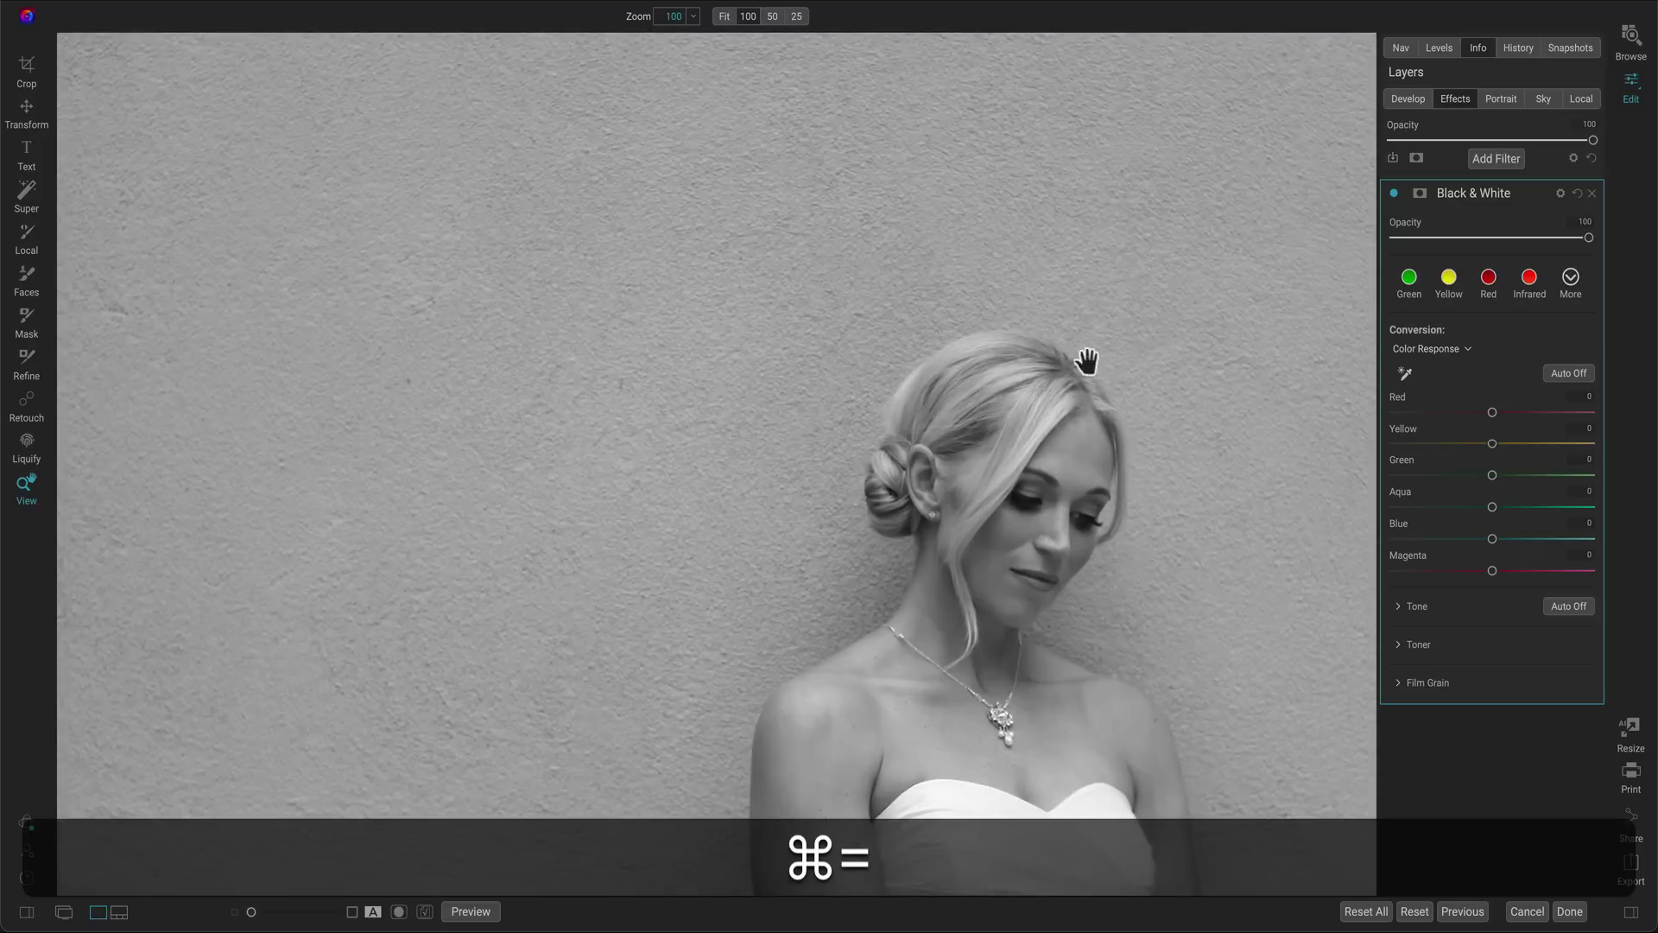
drag(1055, 562, 835, 0)
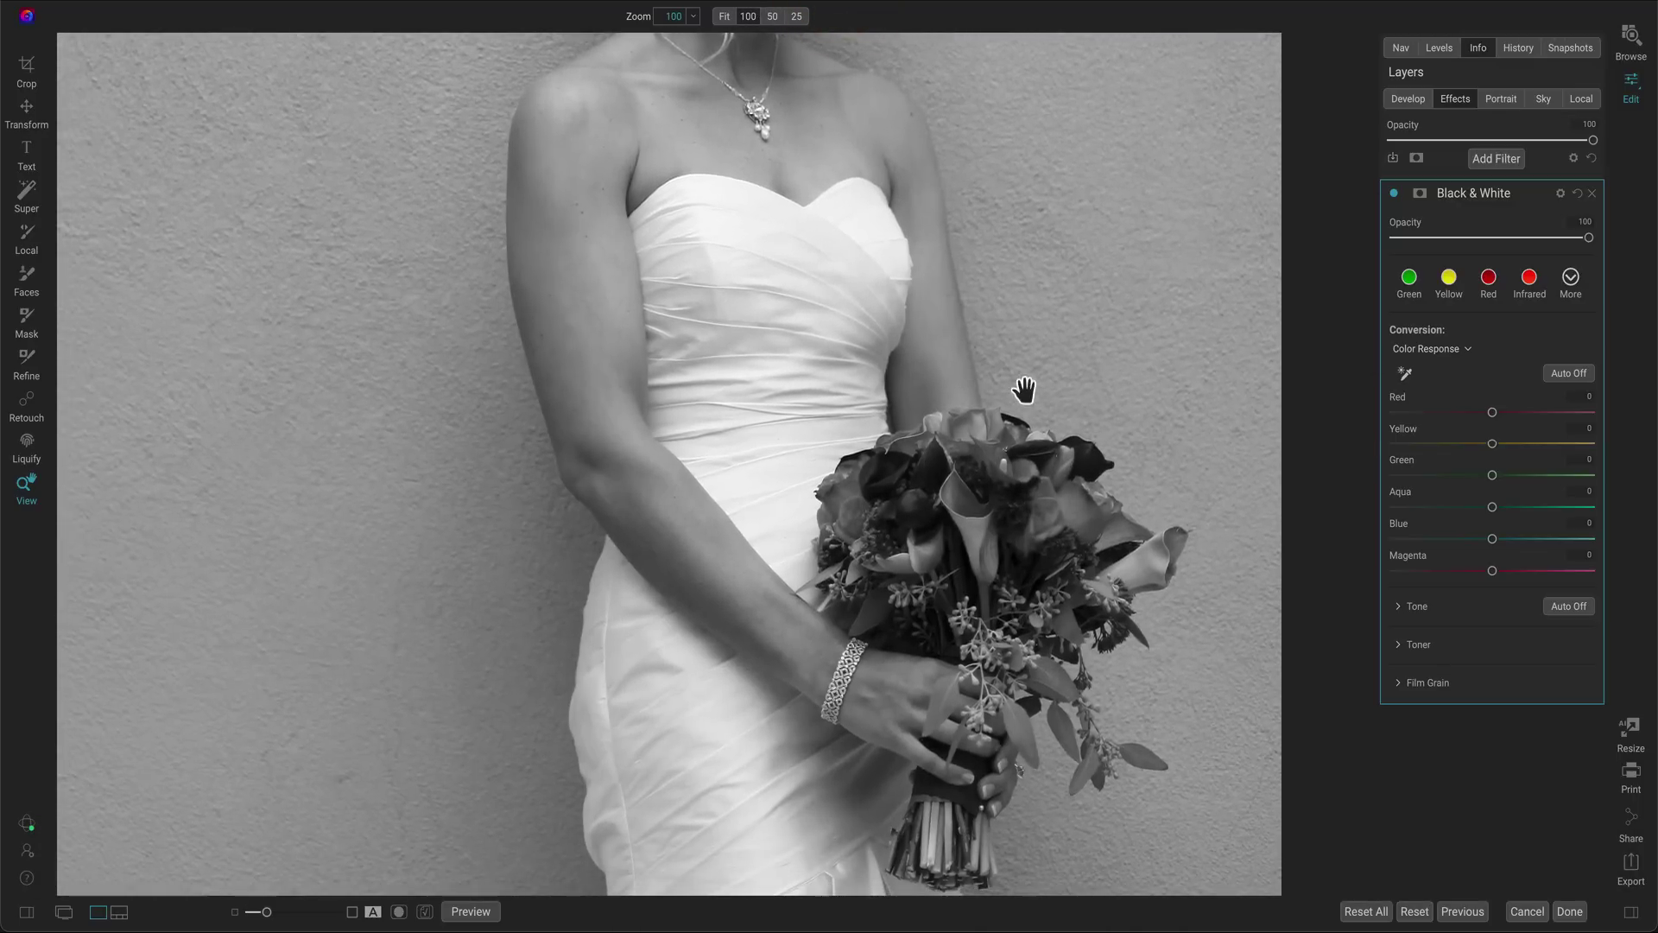
Step: Paint the Black & White filter out of the bouquet and stems at brush sizes 125 and 80
click(29, 370)
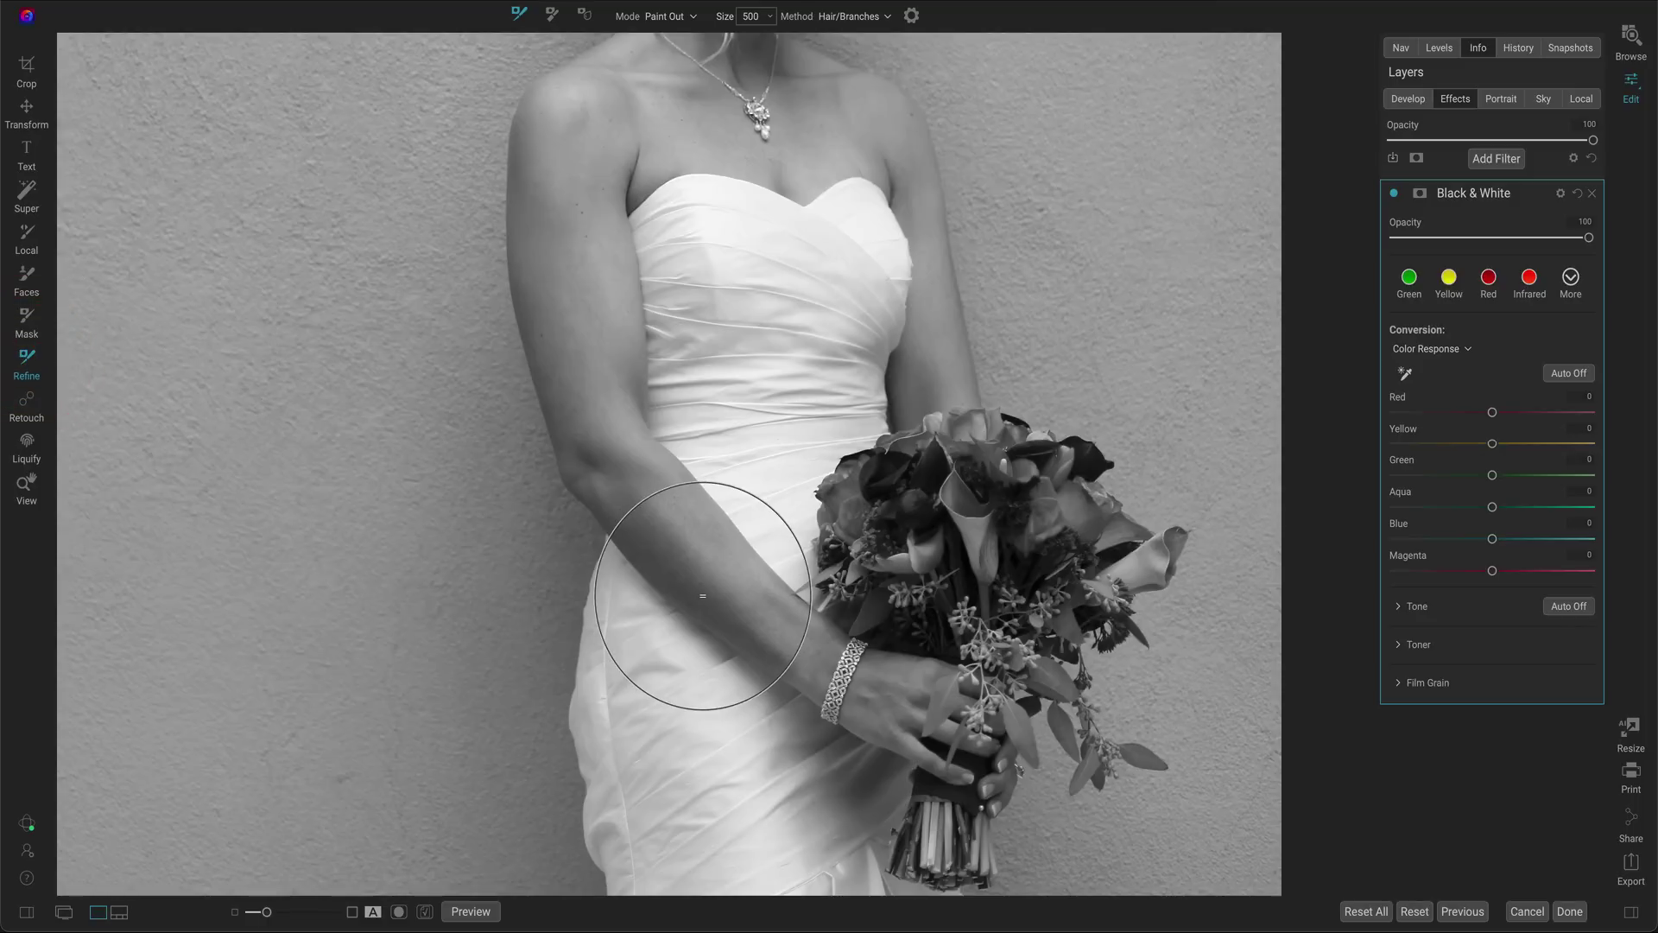
key(bracketleft)
key(bracketleft)
key(bracketleft)
key(bracketleft)
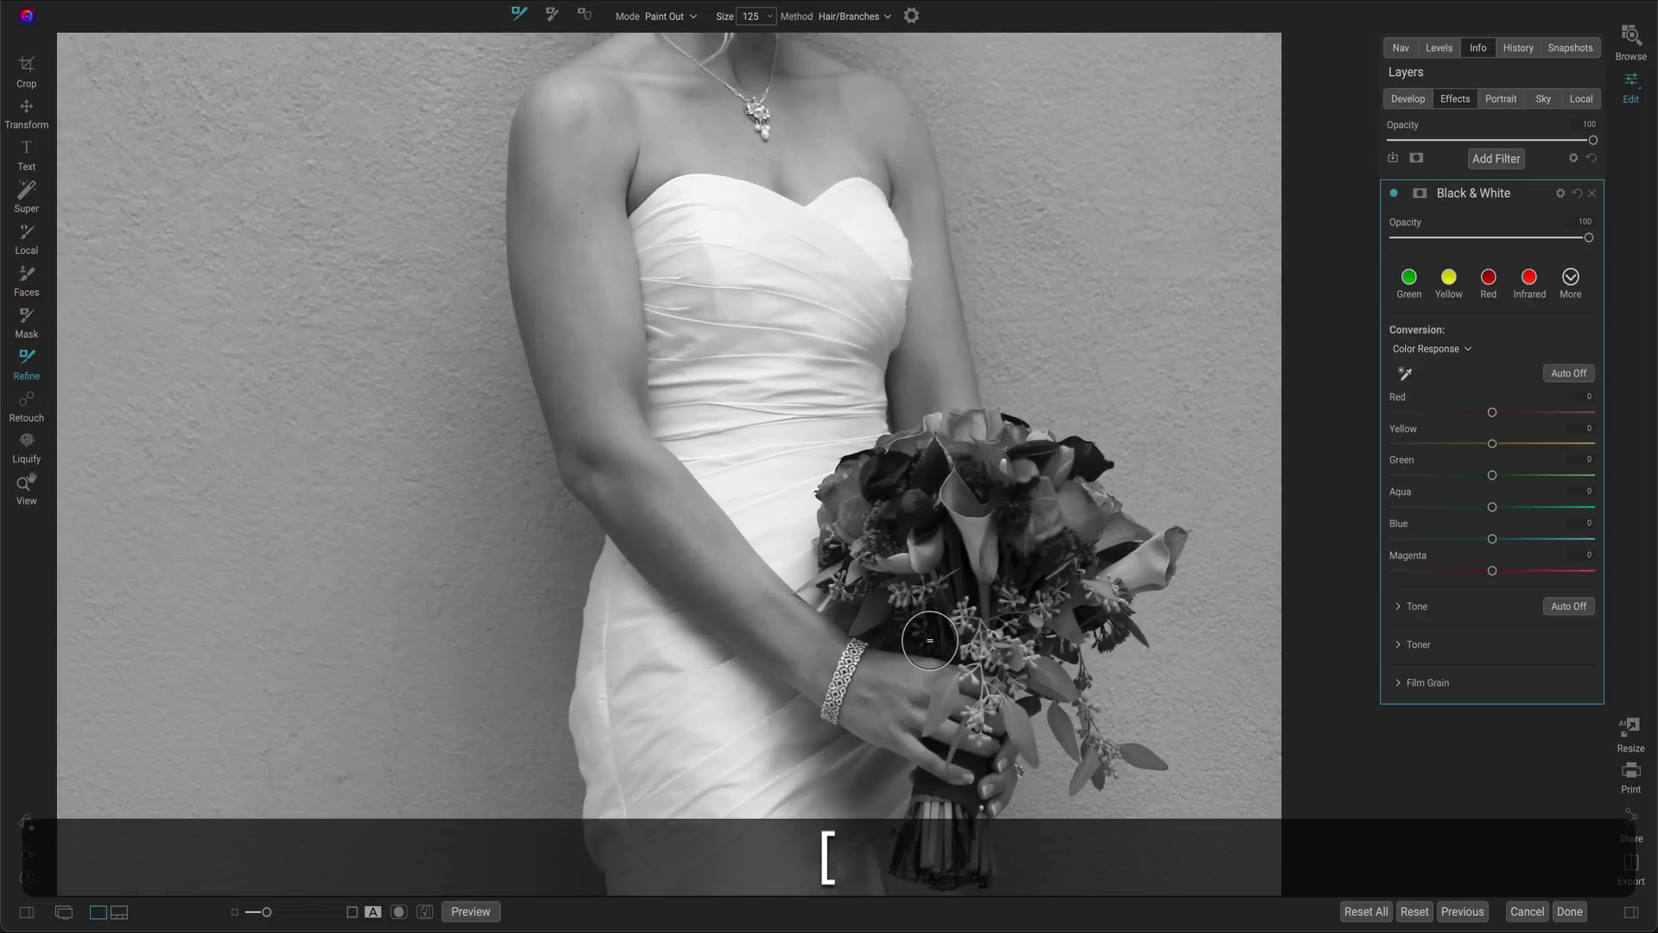
mouse_move(940, 644)
mouse_down()
mouse_move(847, 609)
mouse_move(812, 538)
mouse_move(831, 477)
mouse_move(945, 417)
mouse_move(1074, 441)
mouse_move(1098, 488)
mouse_move(1169, 529)
mouse_move(1166, 588)
mouse_move(1093, 653)
mouse_move(1087, 725)
mouse_move(1144, 762)
mouse_move(1130, 781)
mouse_move(1077, 774)
mouse_move(1062, 706)
mouse_move(1041, 722)
mouse_move(1020, 669)
mouse_move(973, 639)
mouse_up()
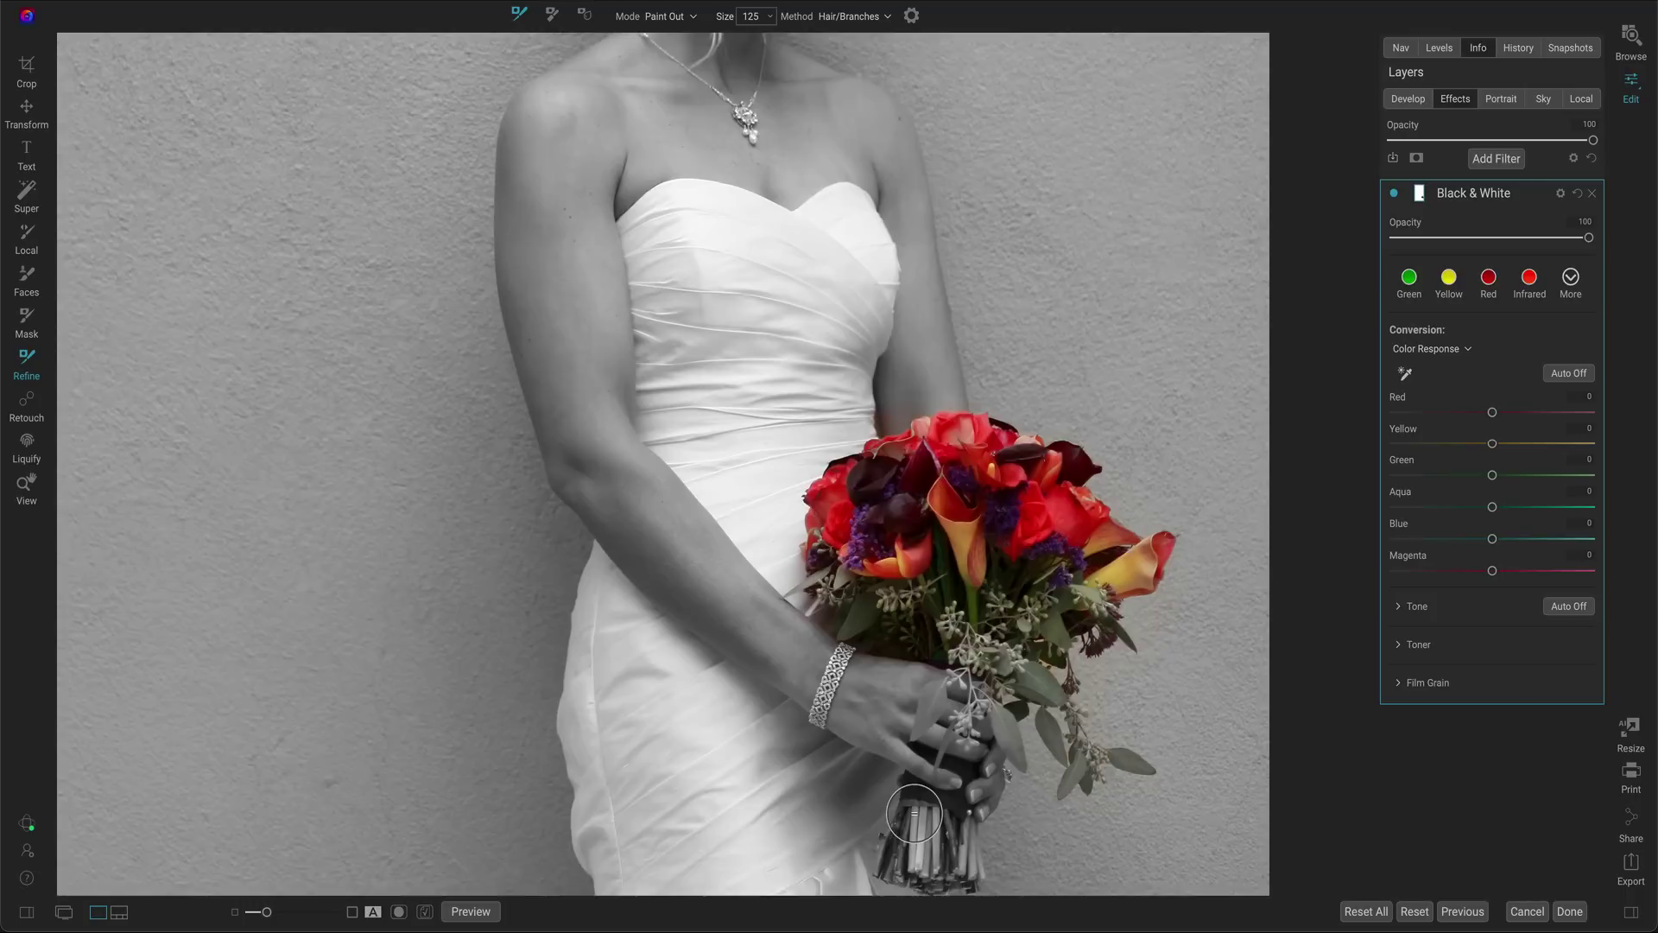
key(bracketleft)
mouse_move(909, 799)
mouse_down()
mouse_move(888, 870)
mouse_move(968, 879)
mouse_move(978, 822)
mouse_move(922, 808)
mouse_up()
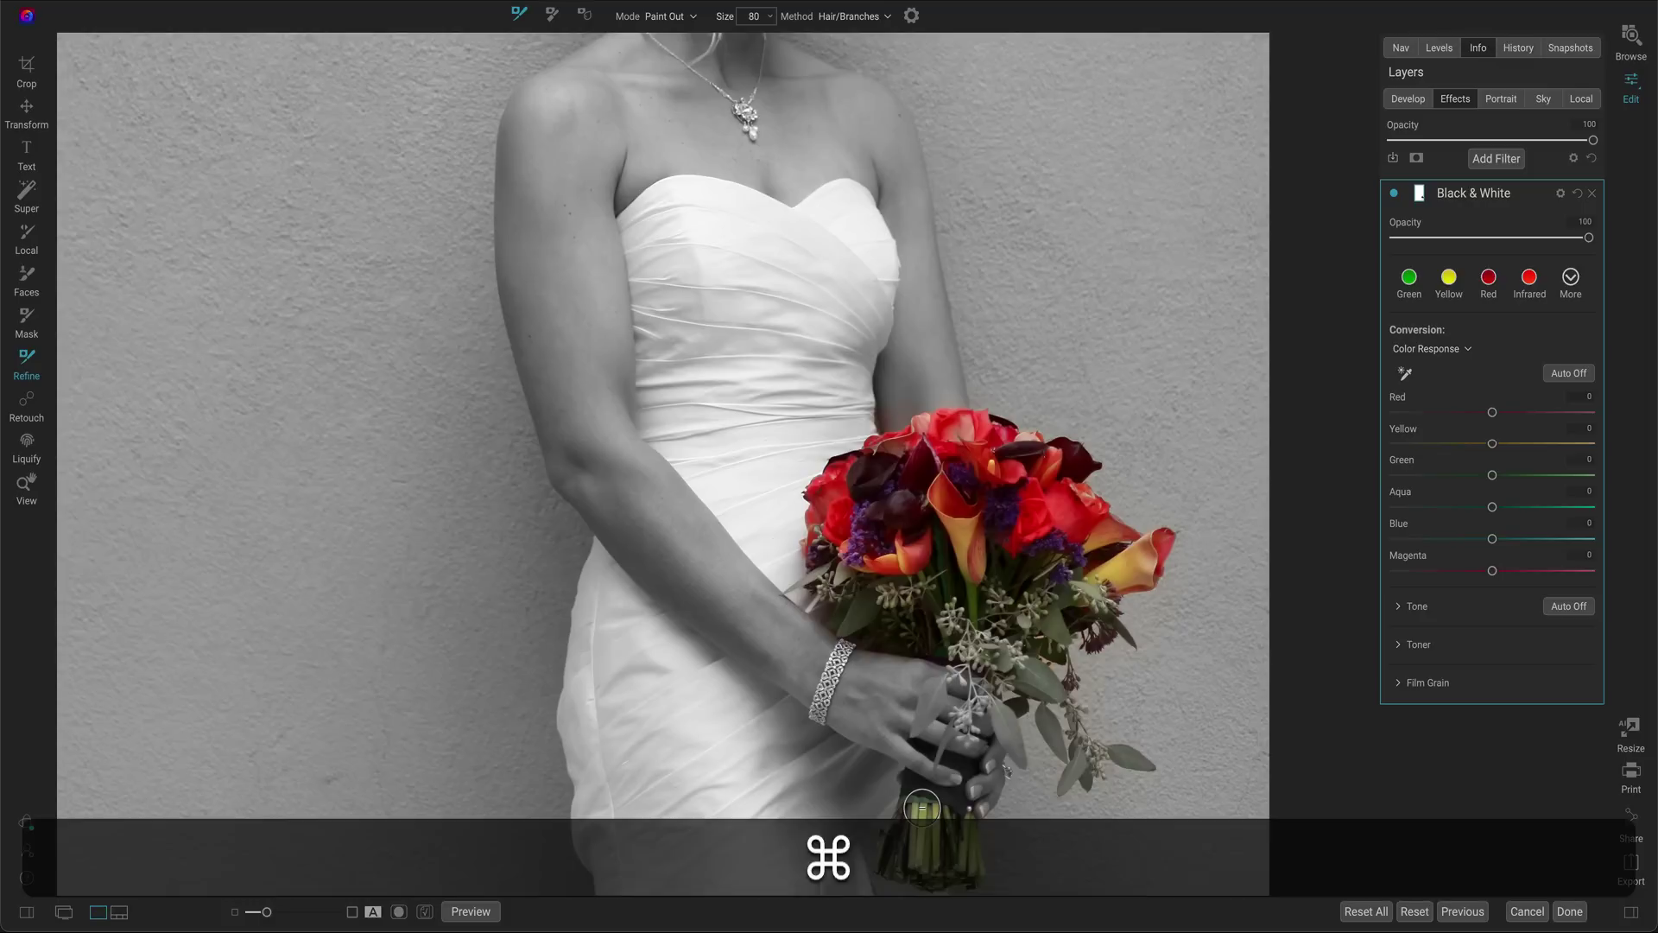
Step: Fit the whole photo in view and toggle the preview to compare with the original
key(super+0)
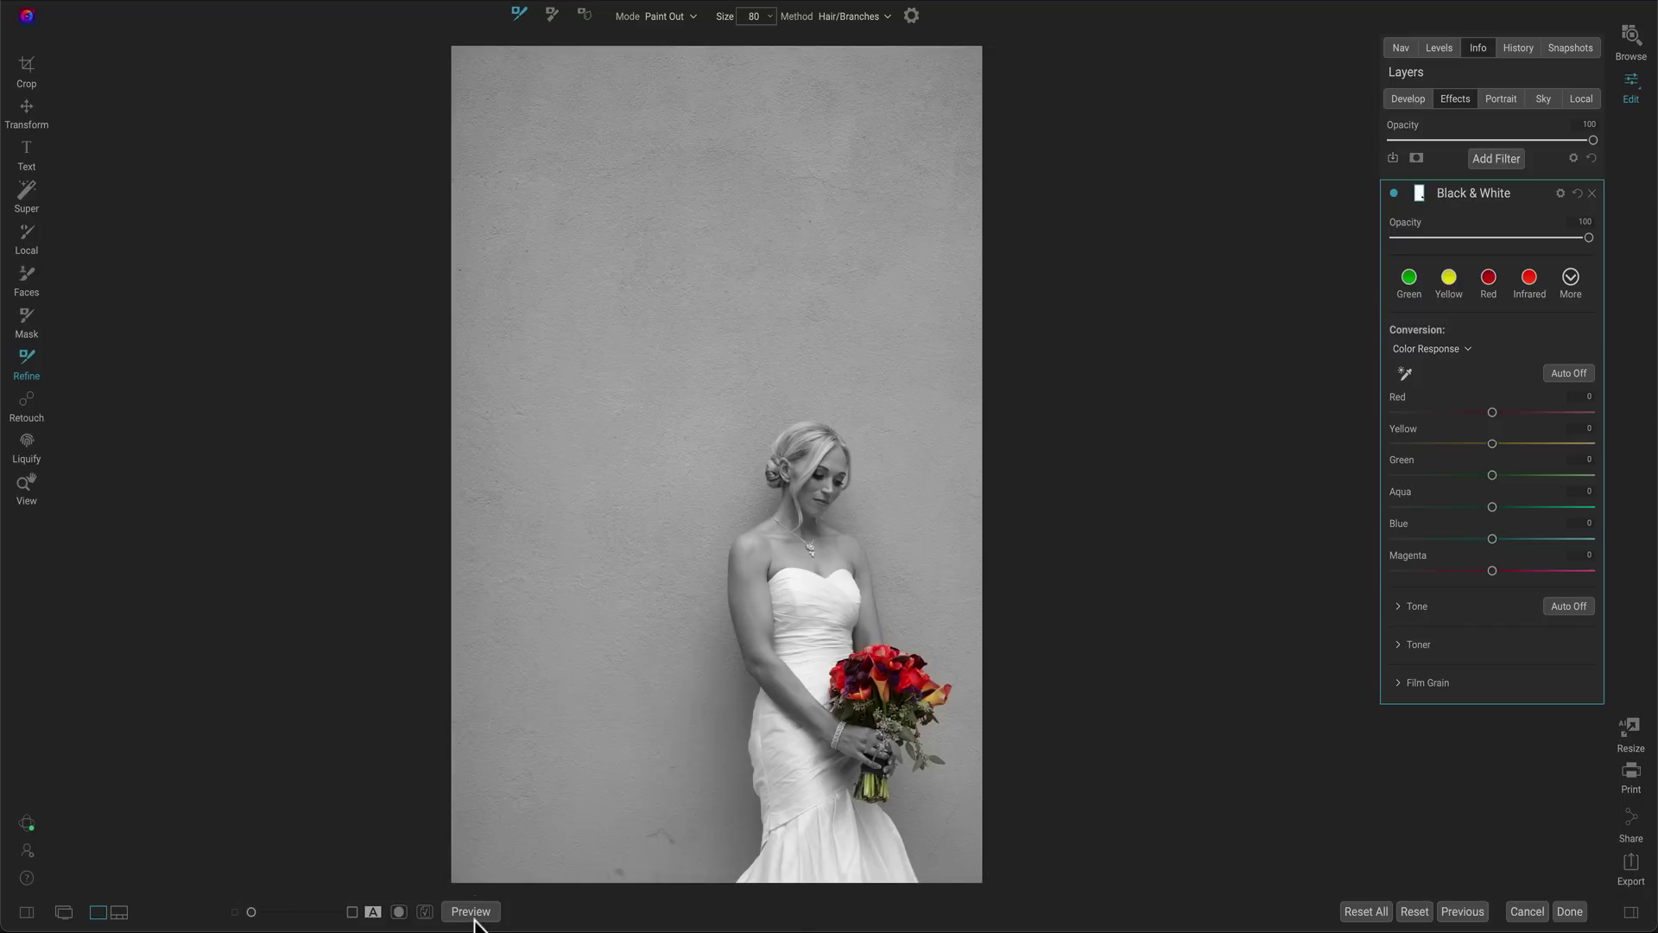
click(478, 912)
click(480, 914)
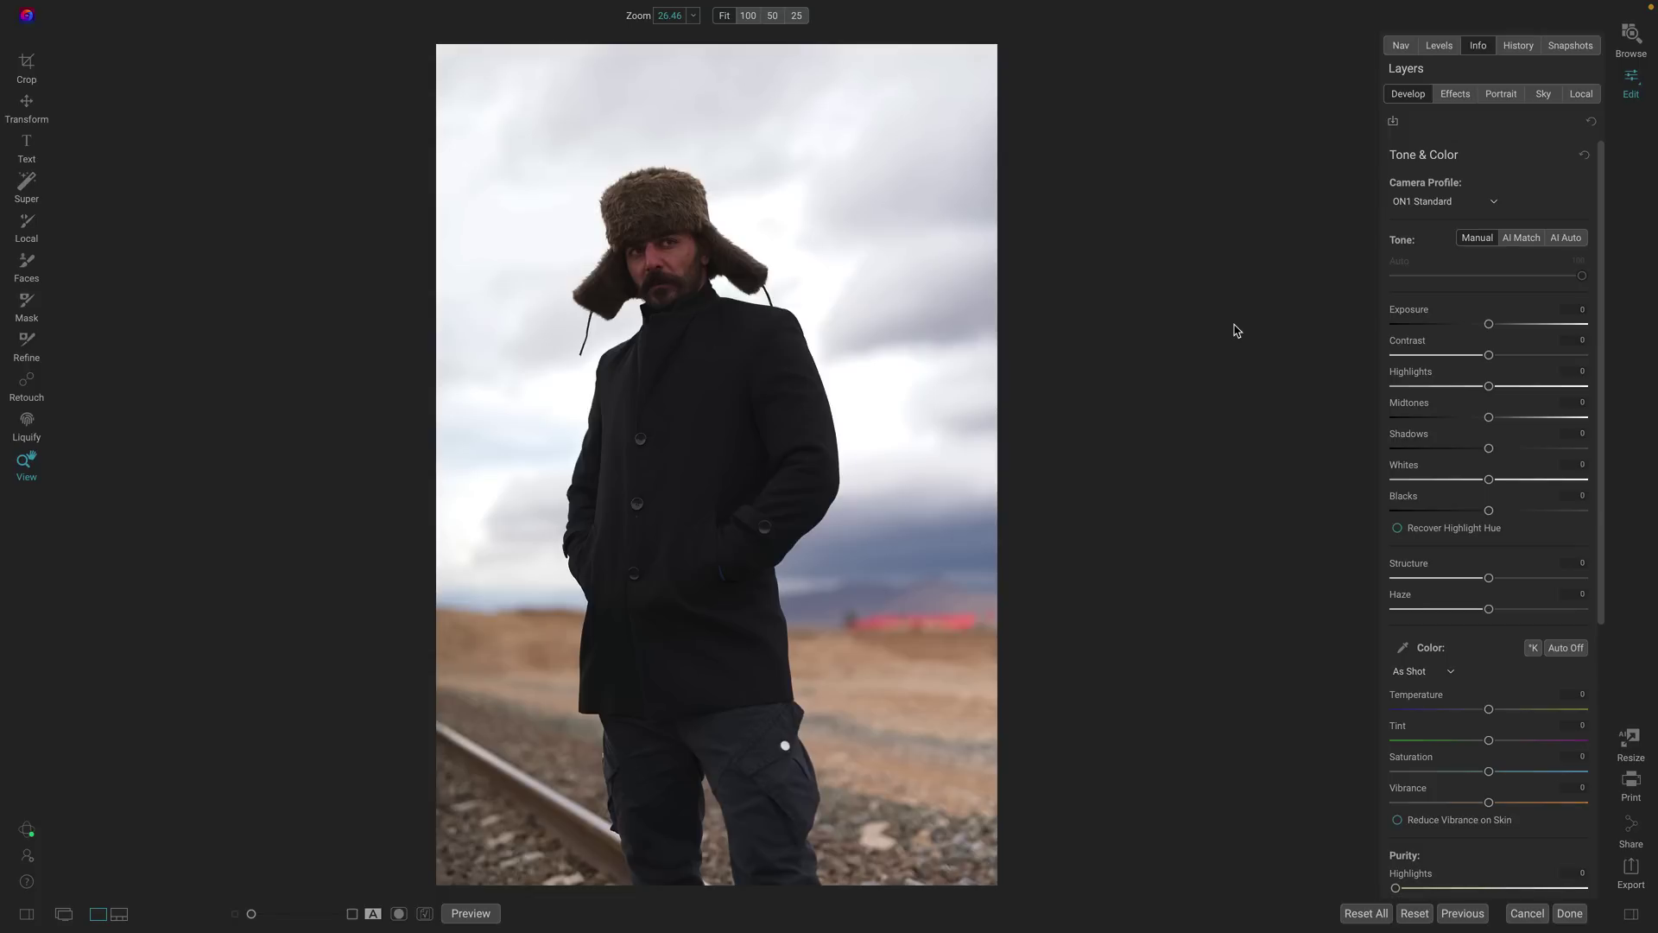
Step: Darken the fur-hat portrait with Exposure -1.45 and Blacks -10
drag(1489, 324, 1462, 329)
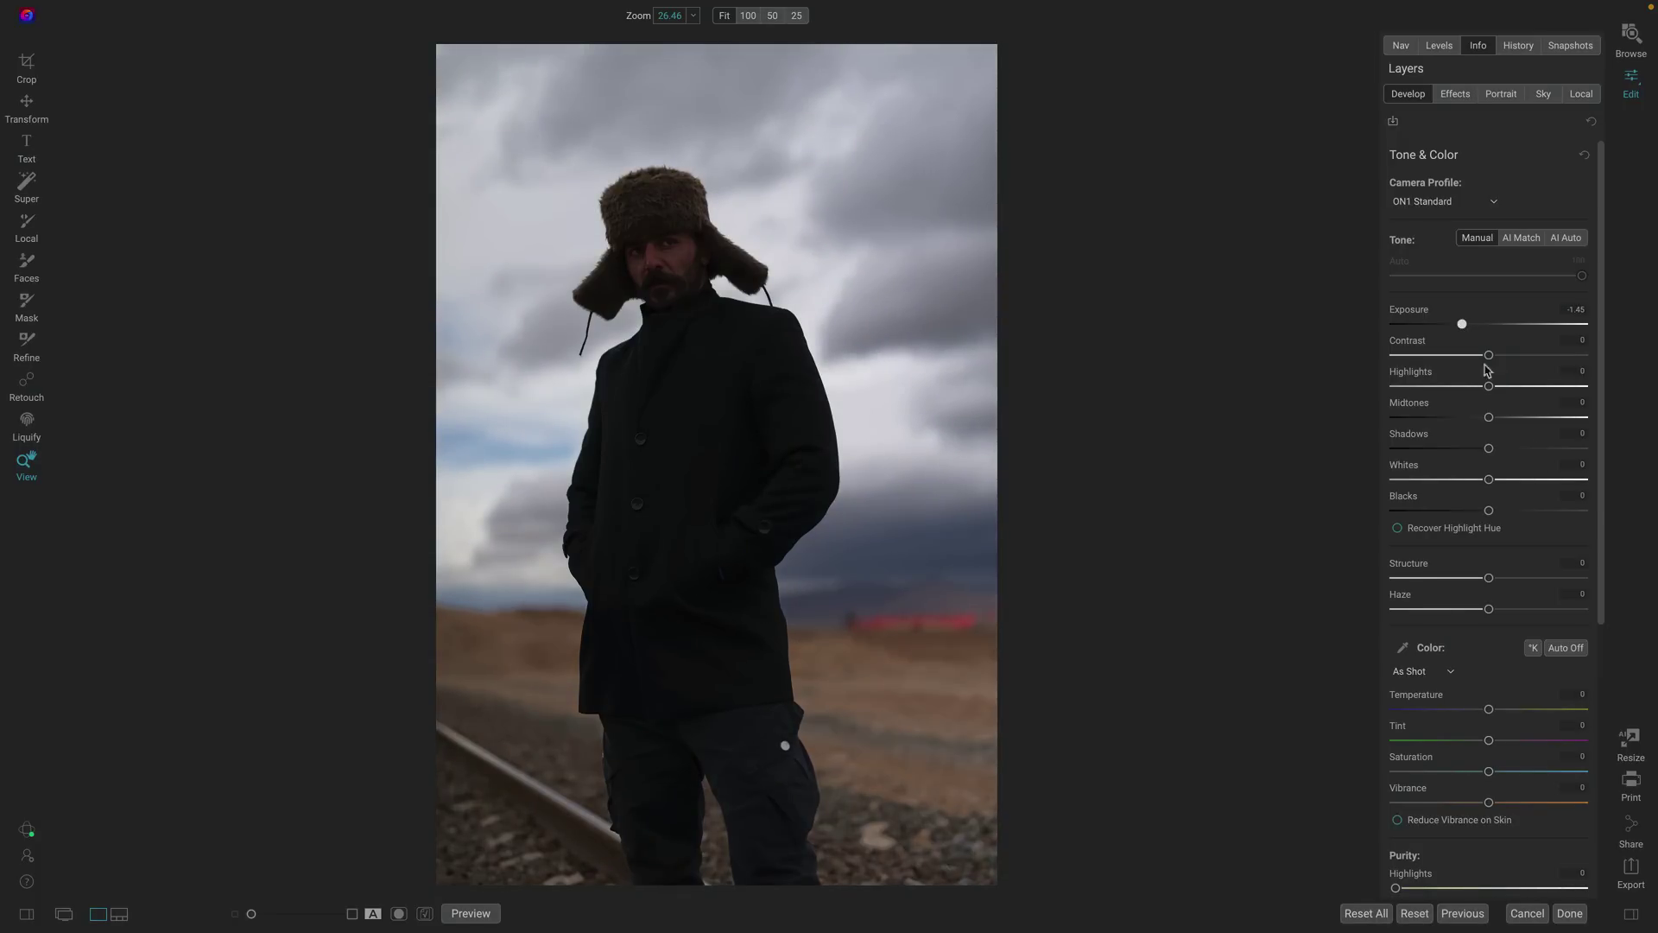
drag(1490, 511, 1480, 516)
Step: Mask the man with subject selection and apply an Exposure + brightening adjustment at 0.6
click(25, 183)
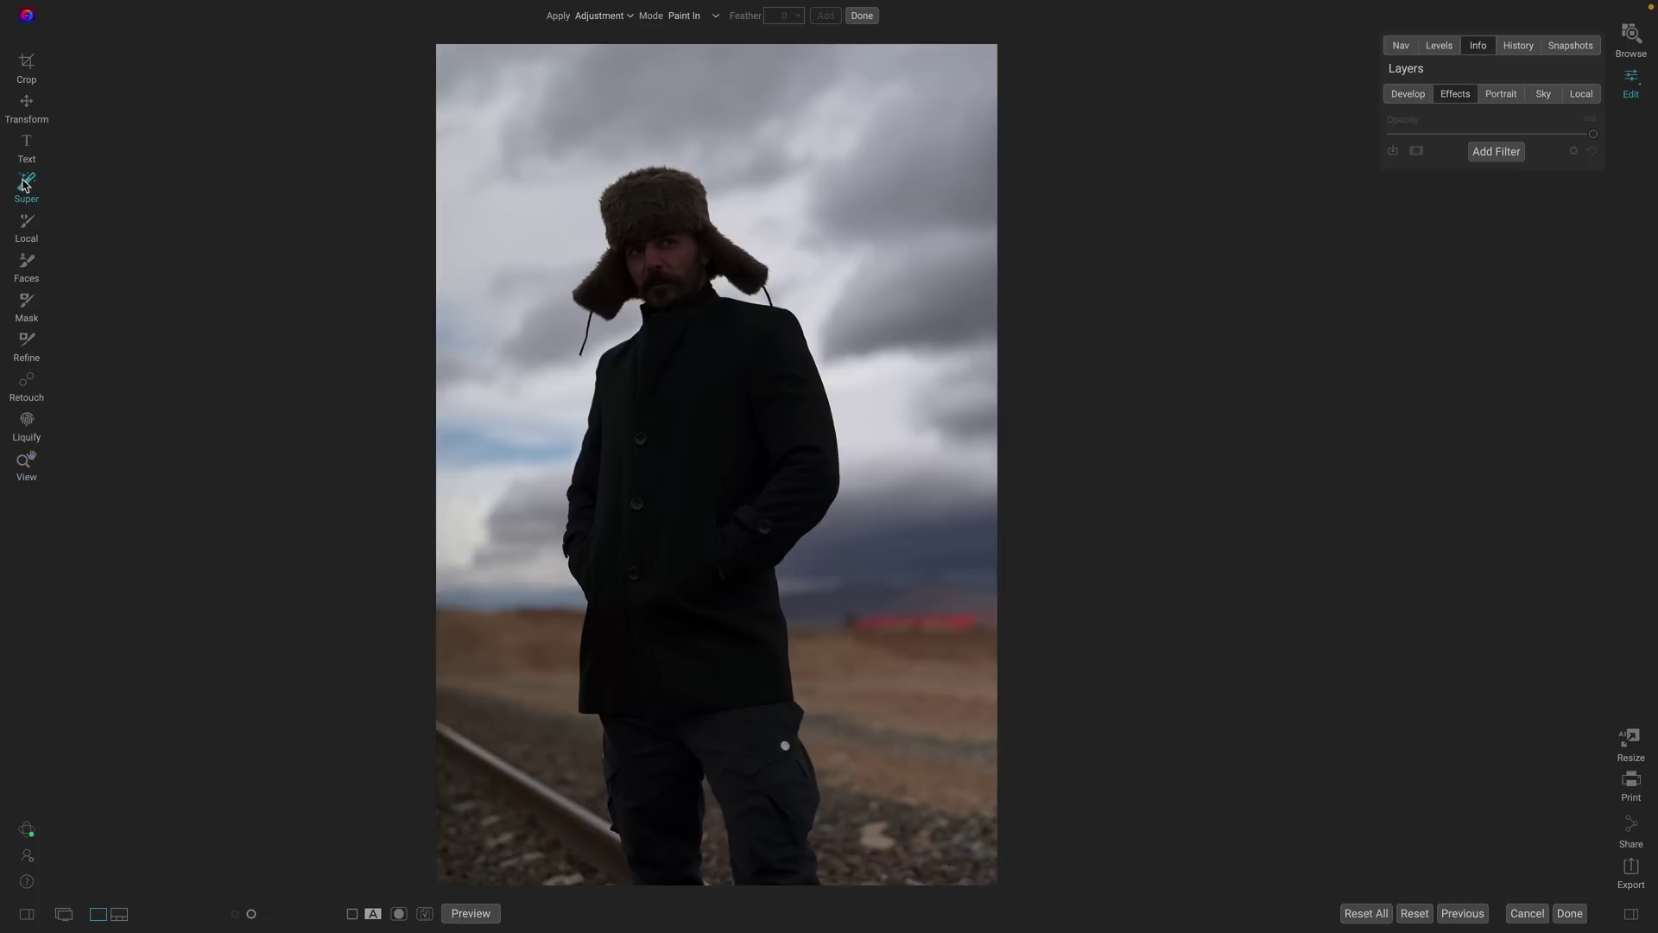
click(721, 347)
click(720, 353)
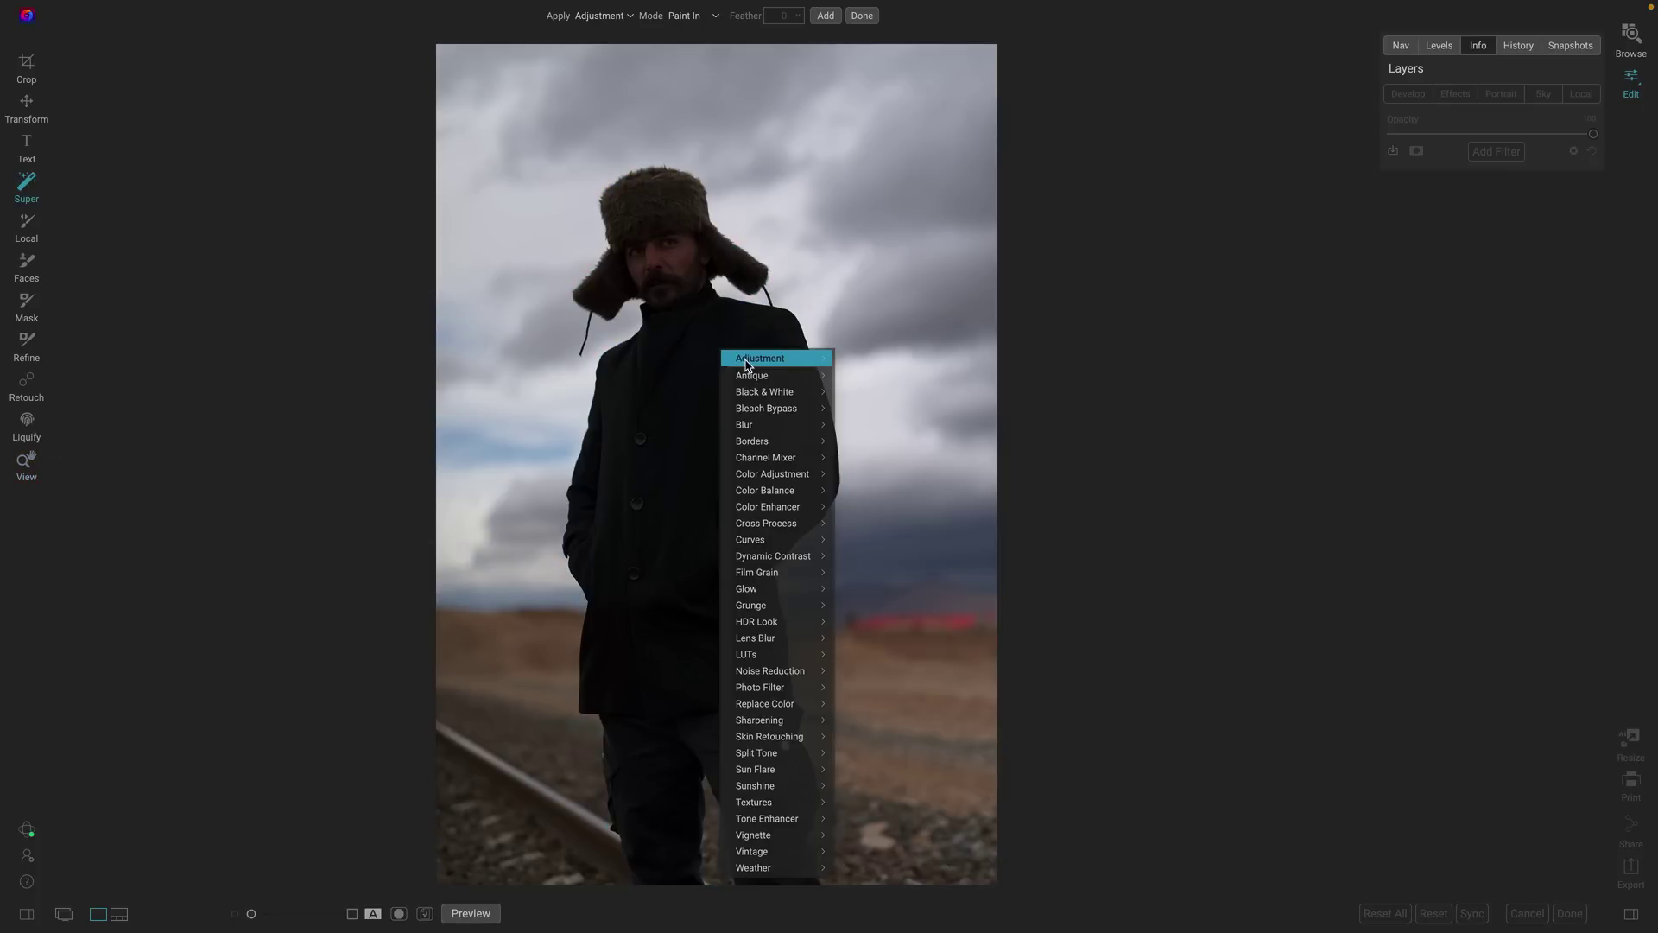
mouse_move(748, 363)
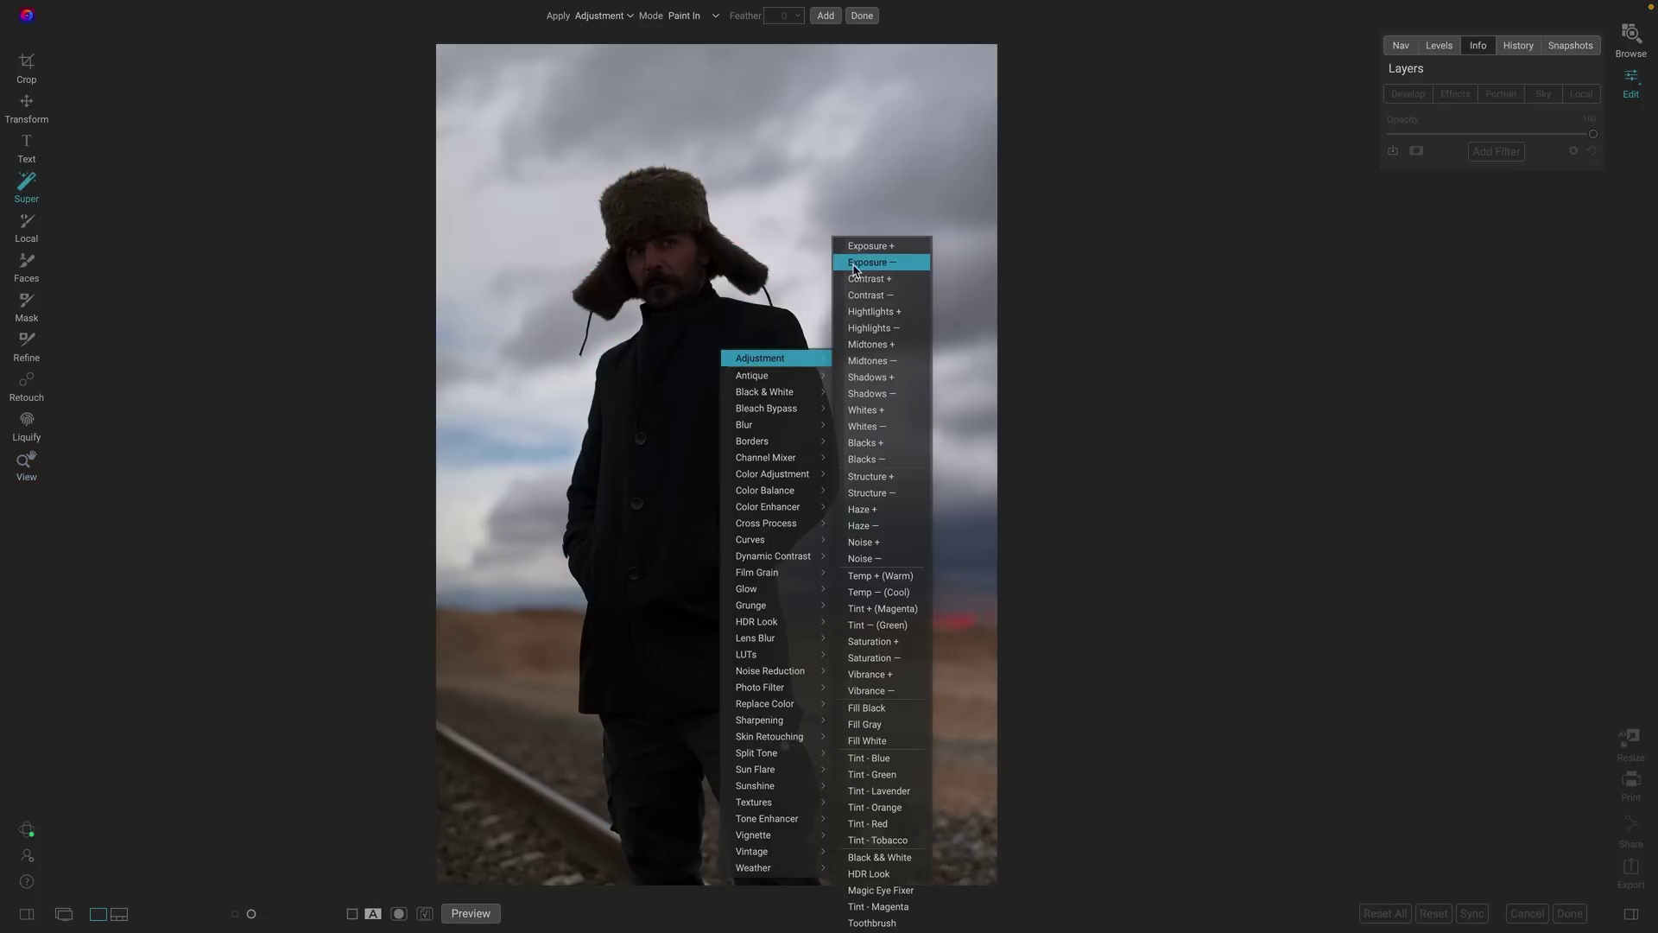
click(875, 252)
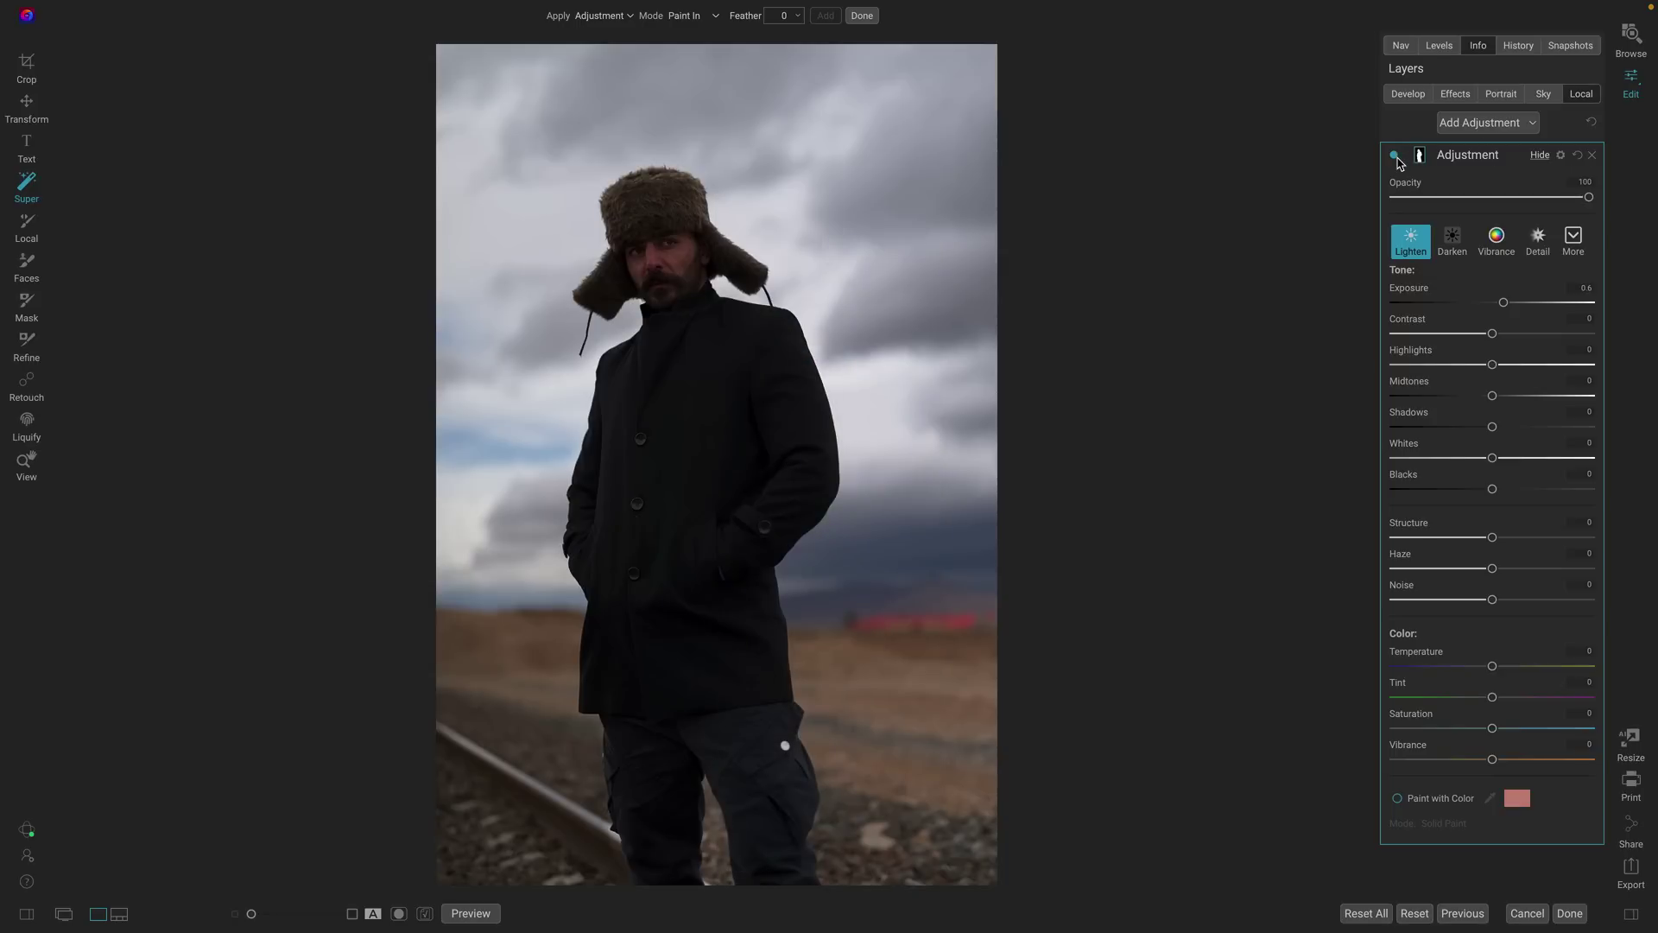
Step: Toggle the brightening adjustment off and on twice to compare the face
click(1396, 157)
click(1396, 158)
click(1395, 157)
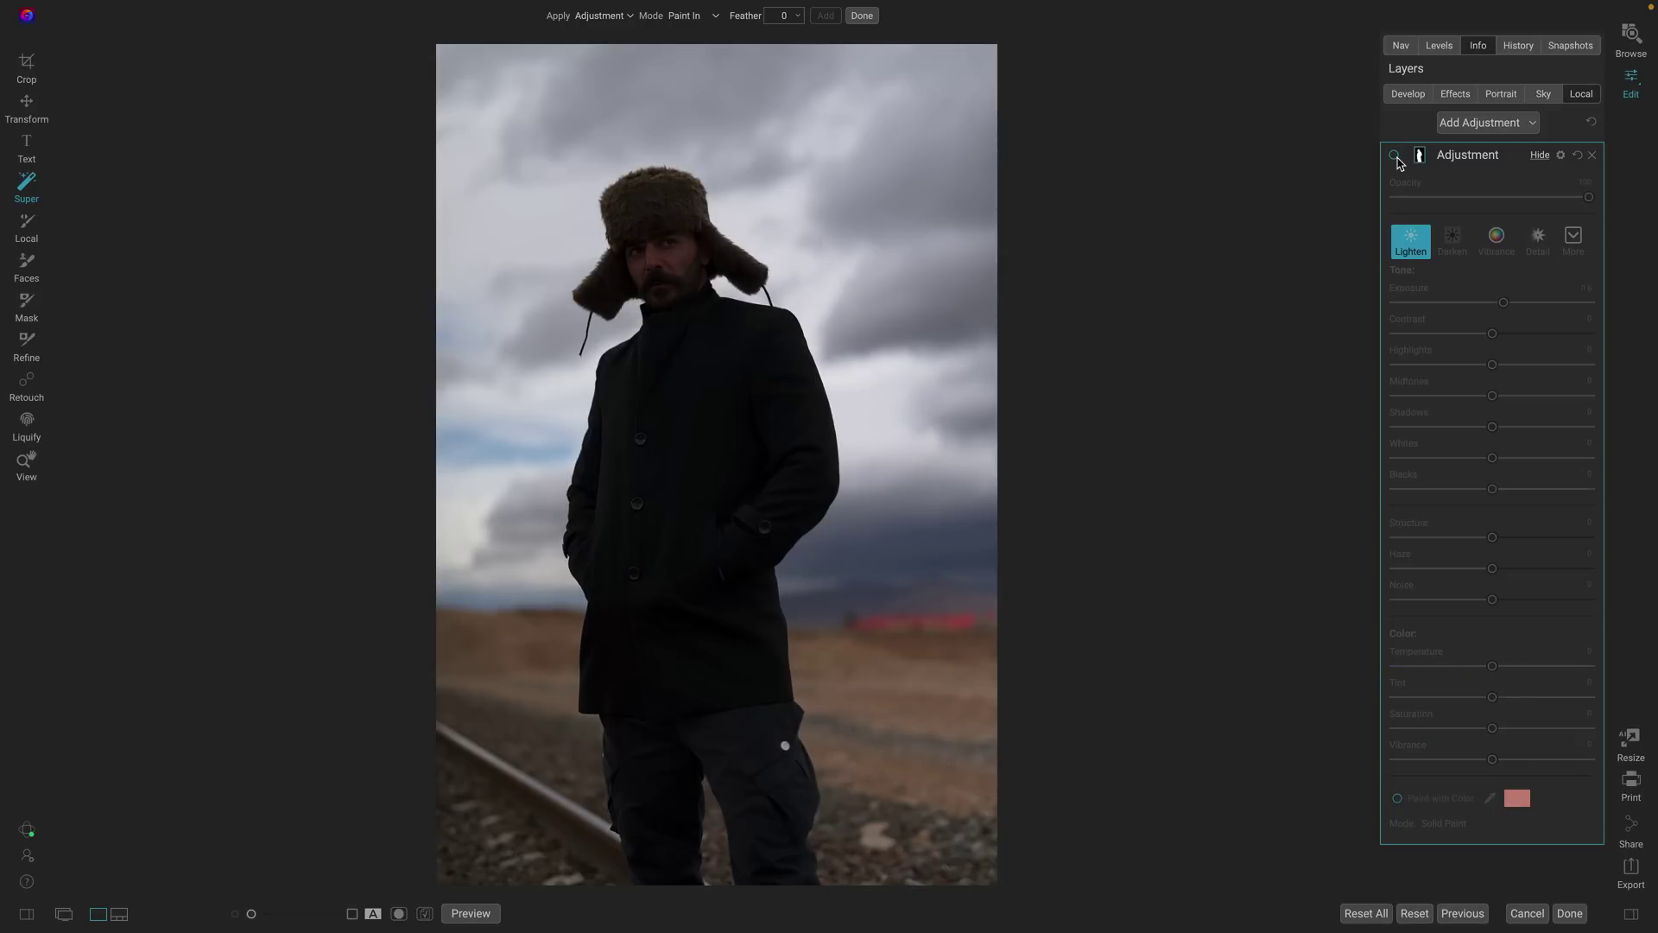
click(1396, 157)
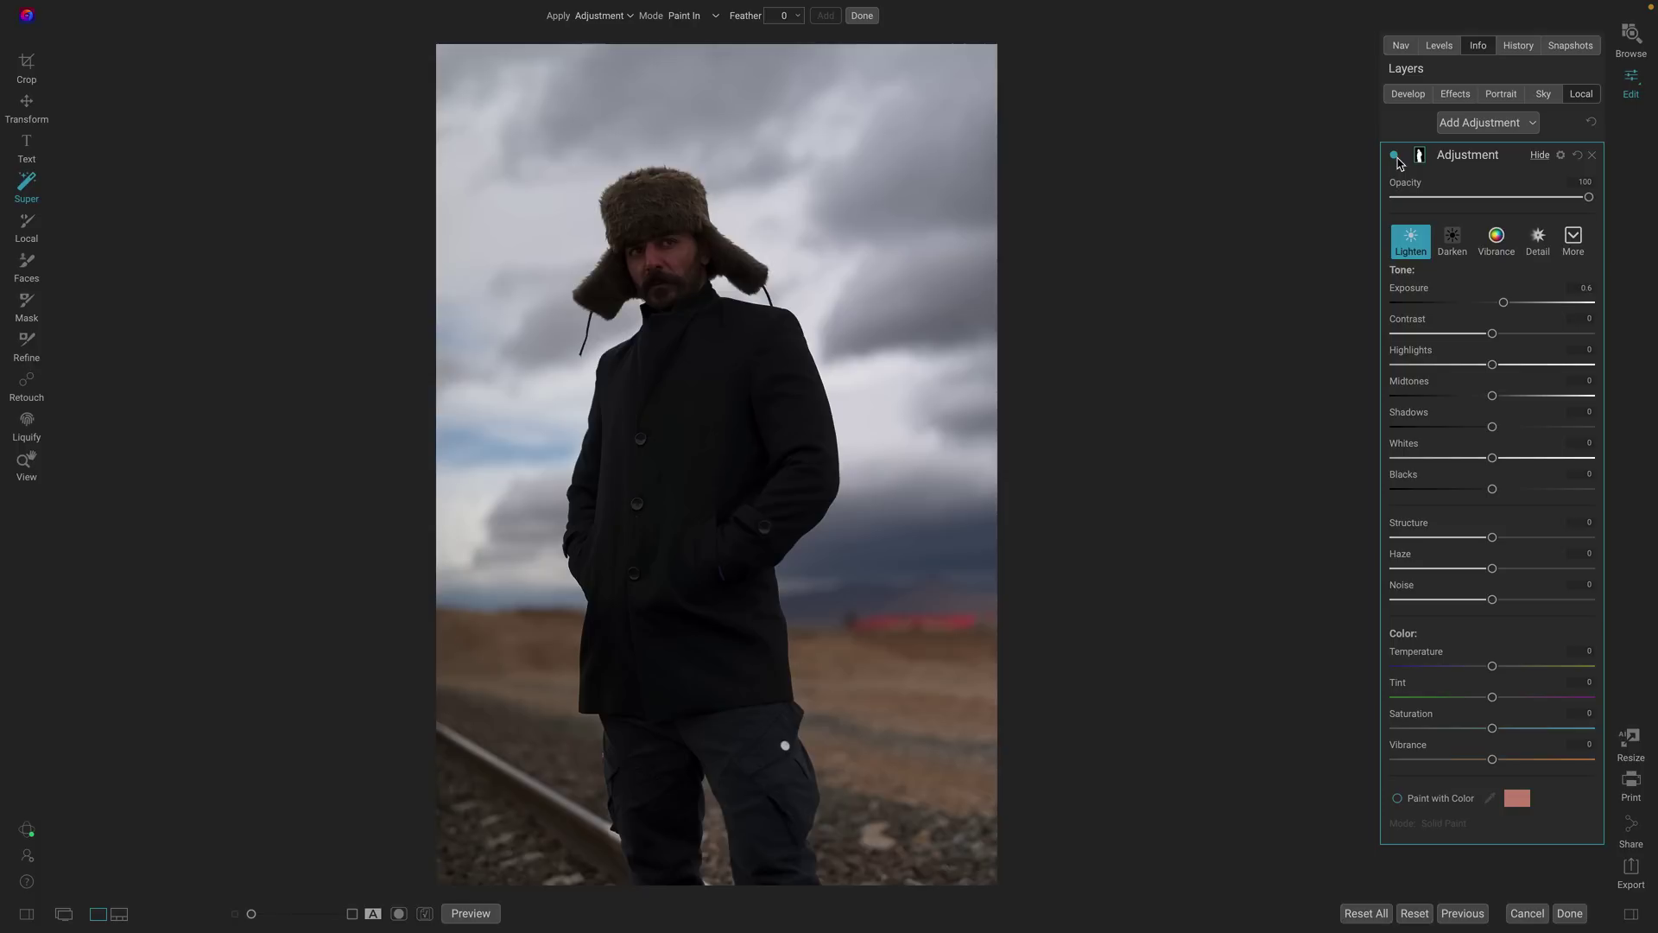
Step: Paint the brightening out of the coat's shoulder and arm, then raise Exposure to 1
key(z)
click(27, 345)
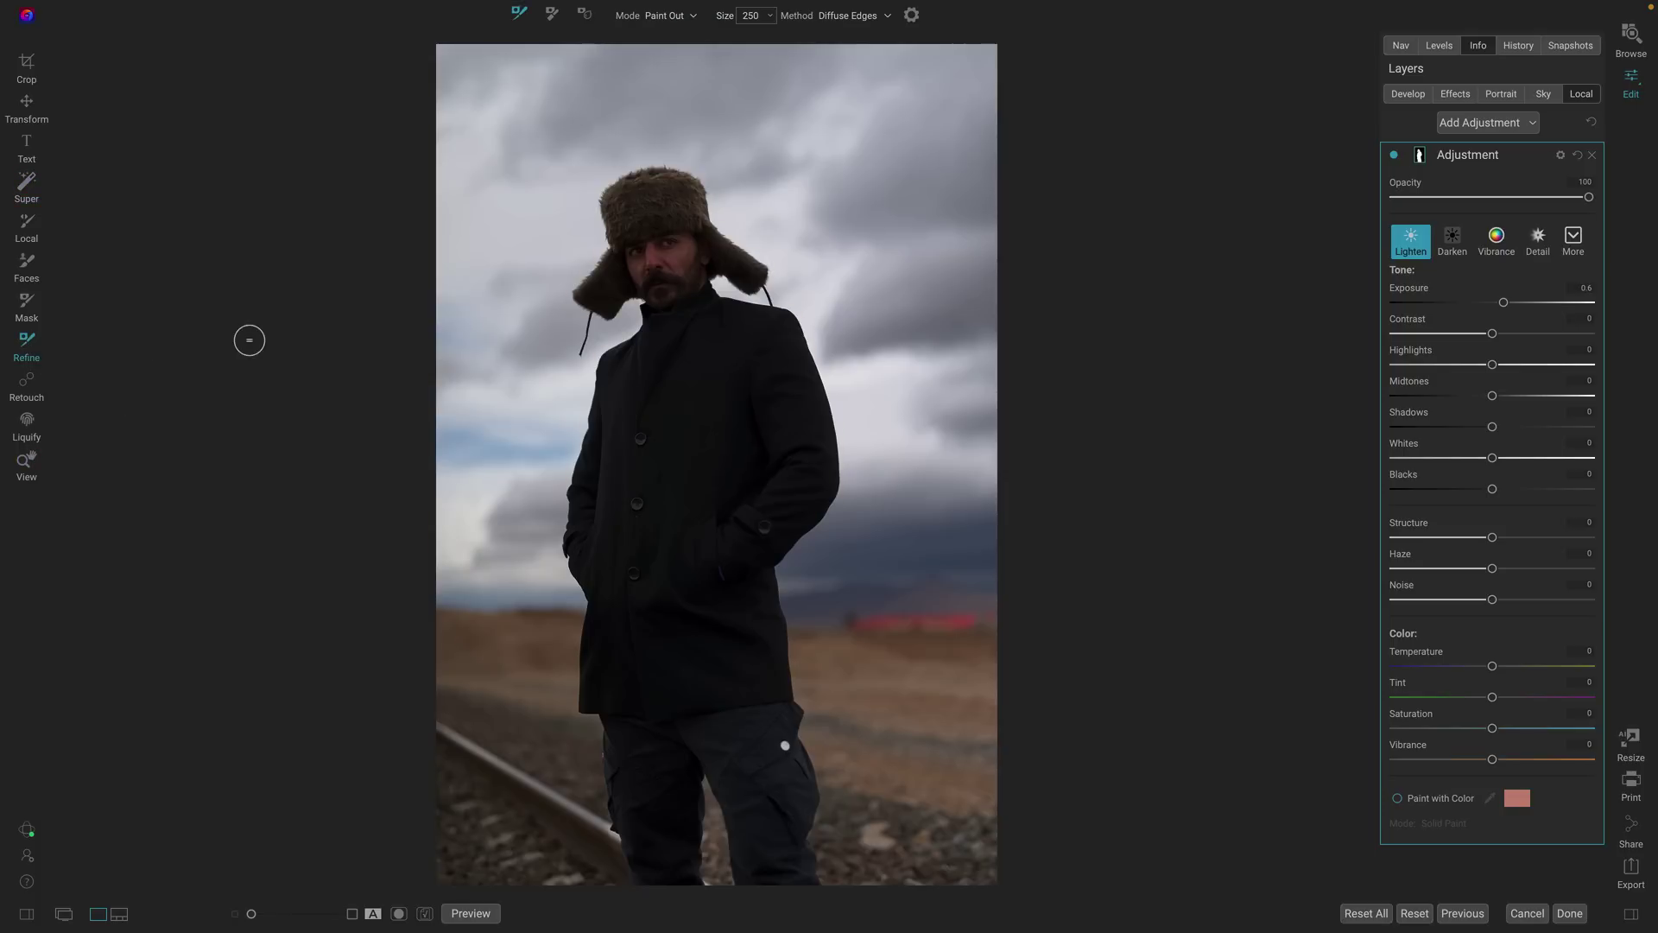
mouse_move(689, 315)
mouse_down()
mouse_move(725, 292)
mouse_move(791, 313)
mouse_move(826, 371)
mouse_move(830, 519)
mouse_move(773, 545)
mouse_move(766, 594)
mouse_move(780, 563)
mouse_move(818, 871)
mouse_move(628, 880)
mouse_move(578, 699)
mouse_move(569, 494)
mouse_move(594, 388)
mouse_move(675, 319)
mouse_up()
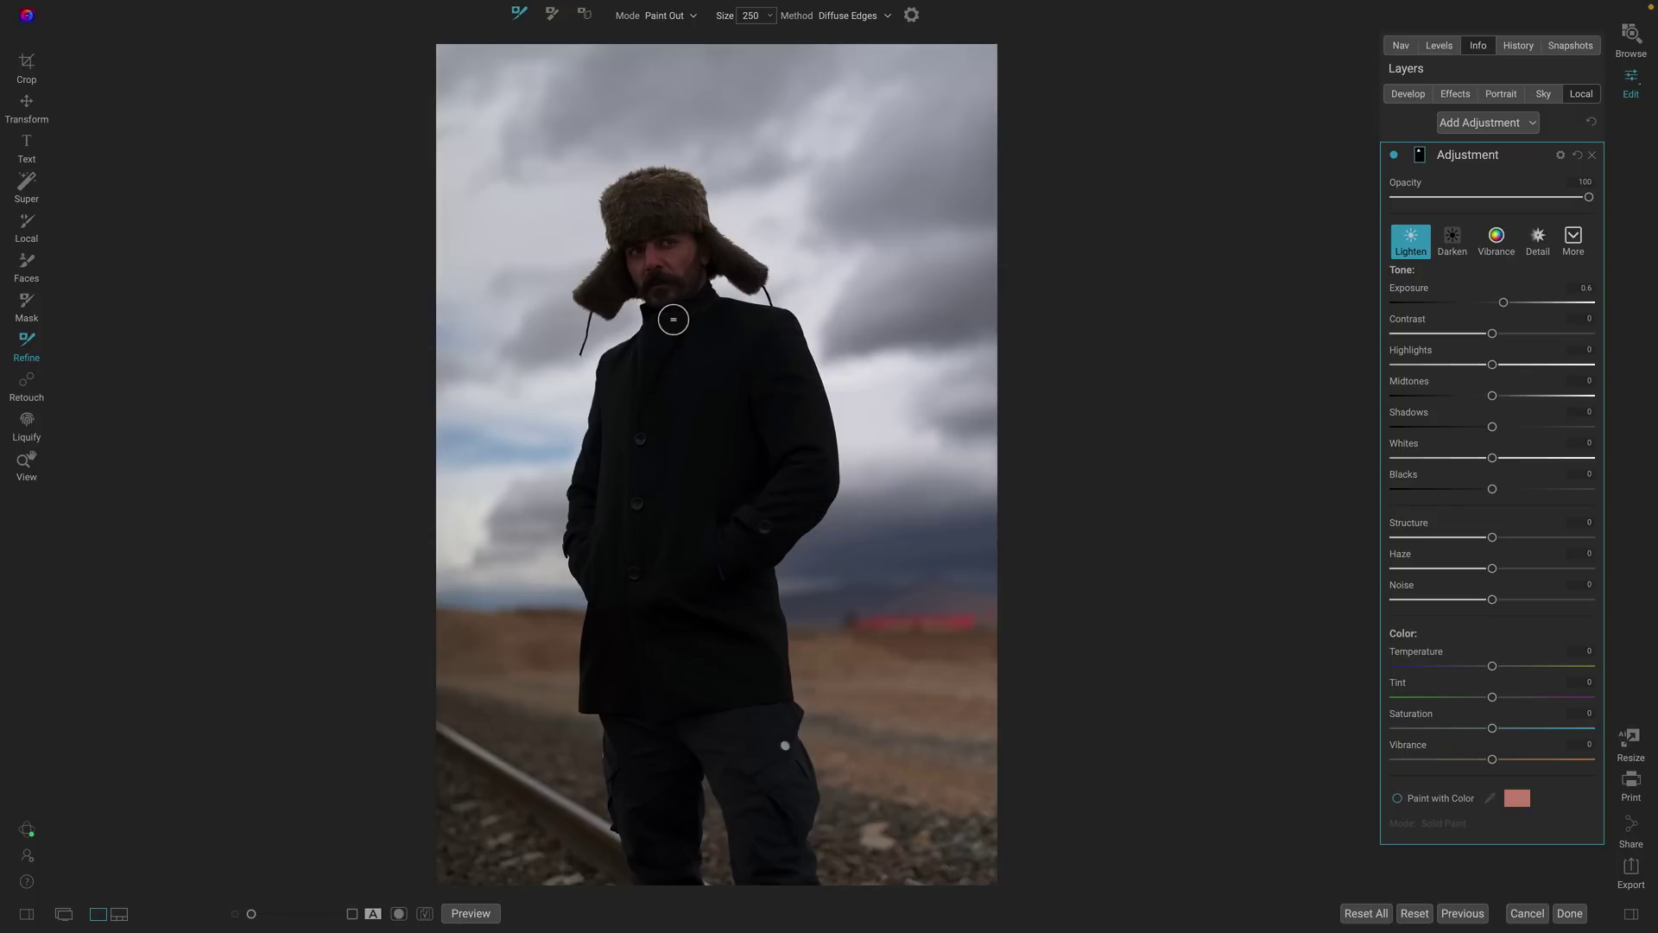
drag(1504, 302, 1526, 307)
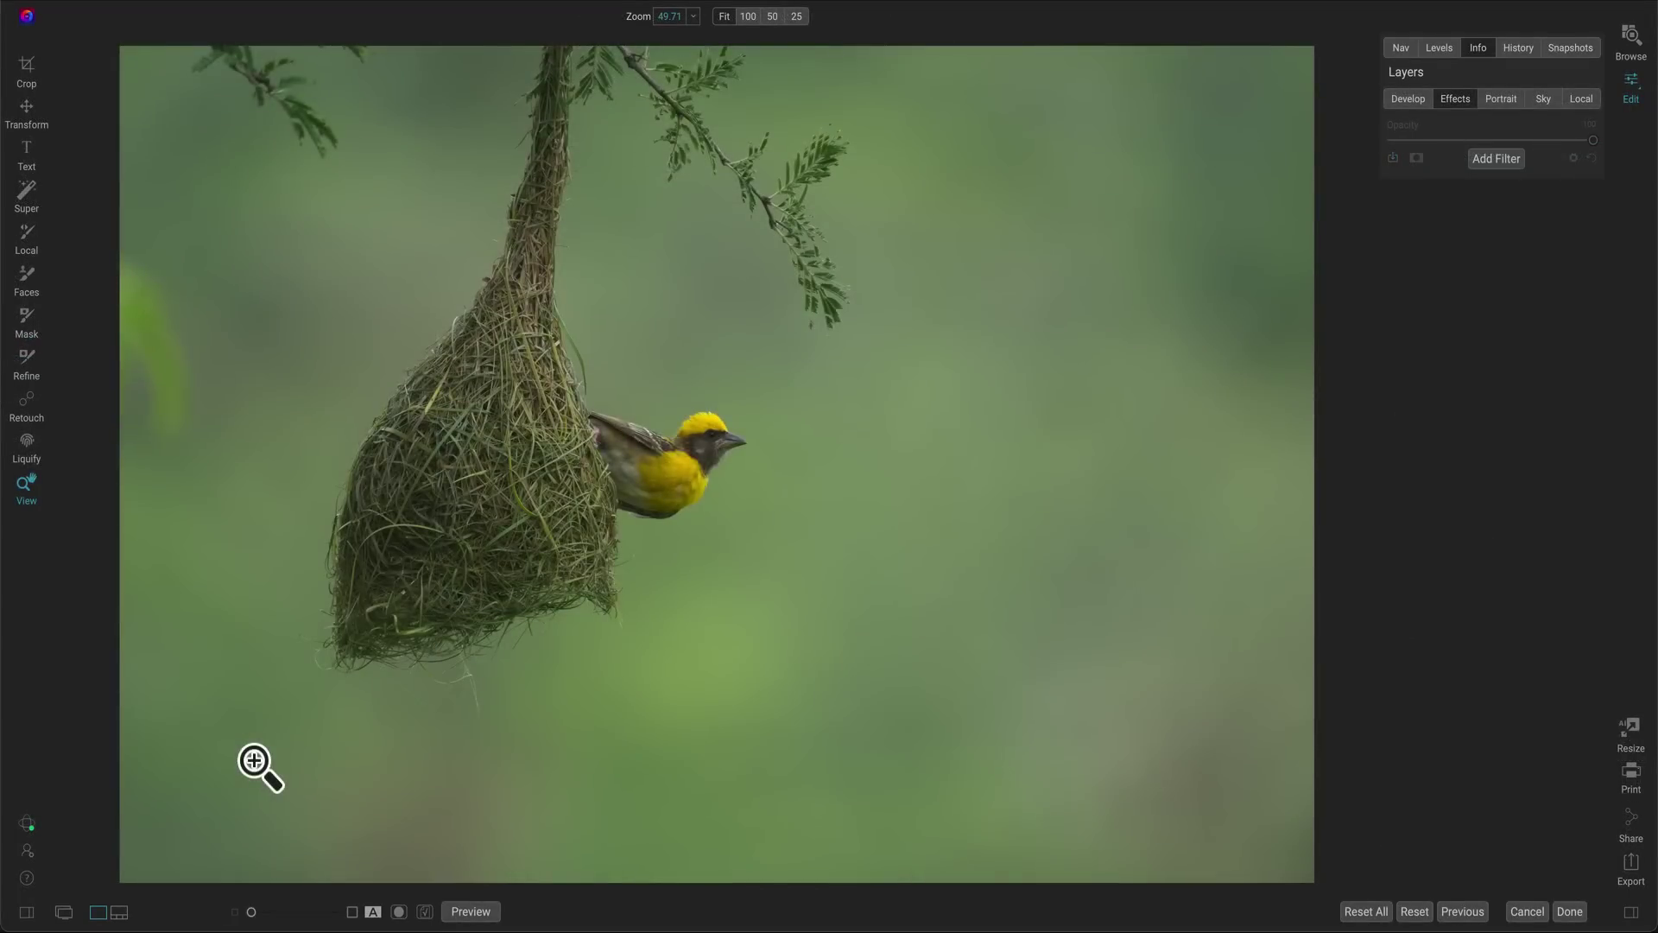
Step: Add a Darken local adjustment at -1 exposure and set the Refine Brush to Paint In, size 200
click(1582, 99)
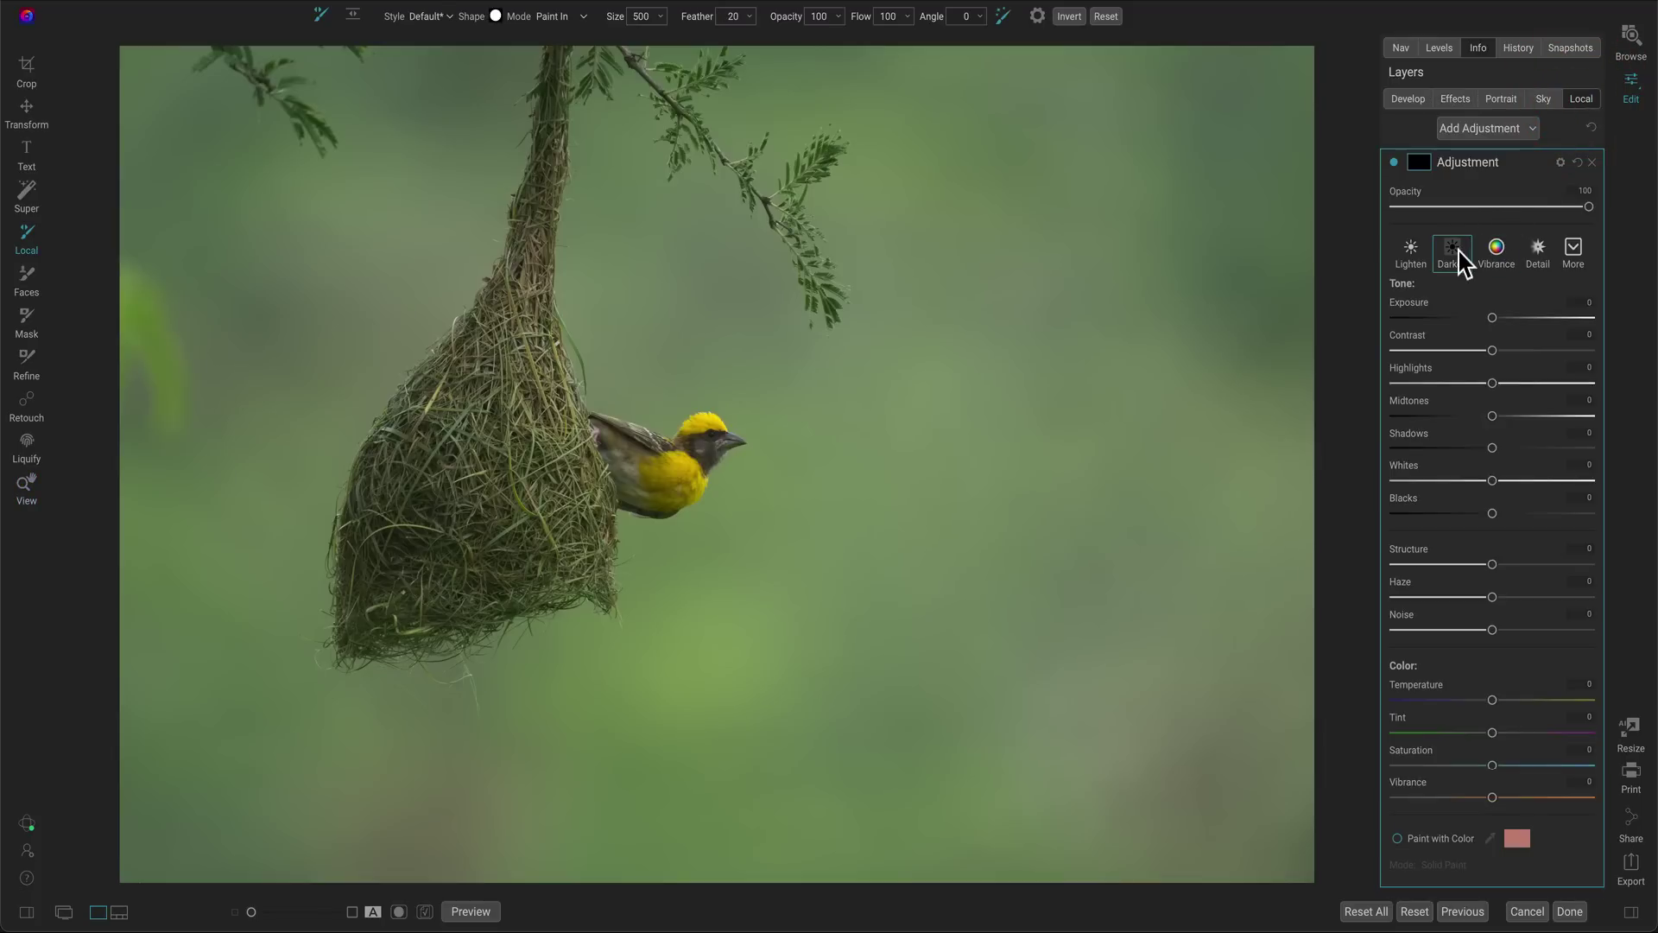
click(1460, 258)
click(25, 363)
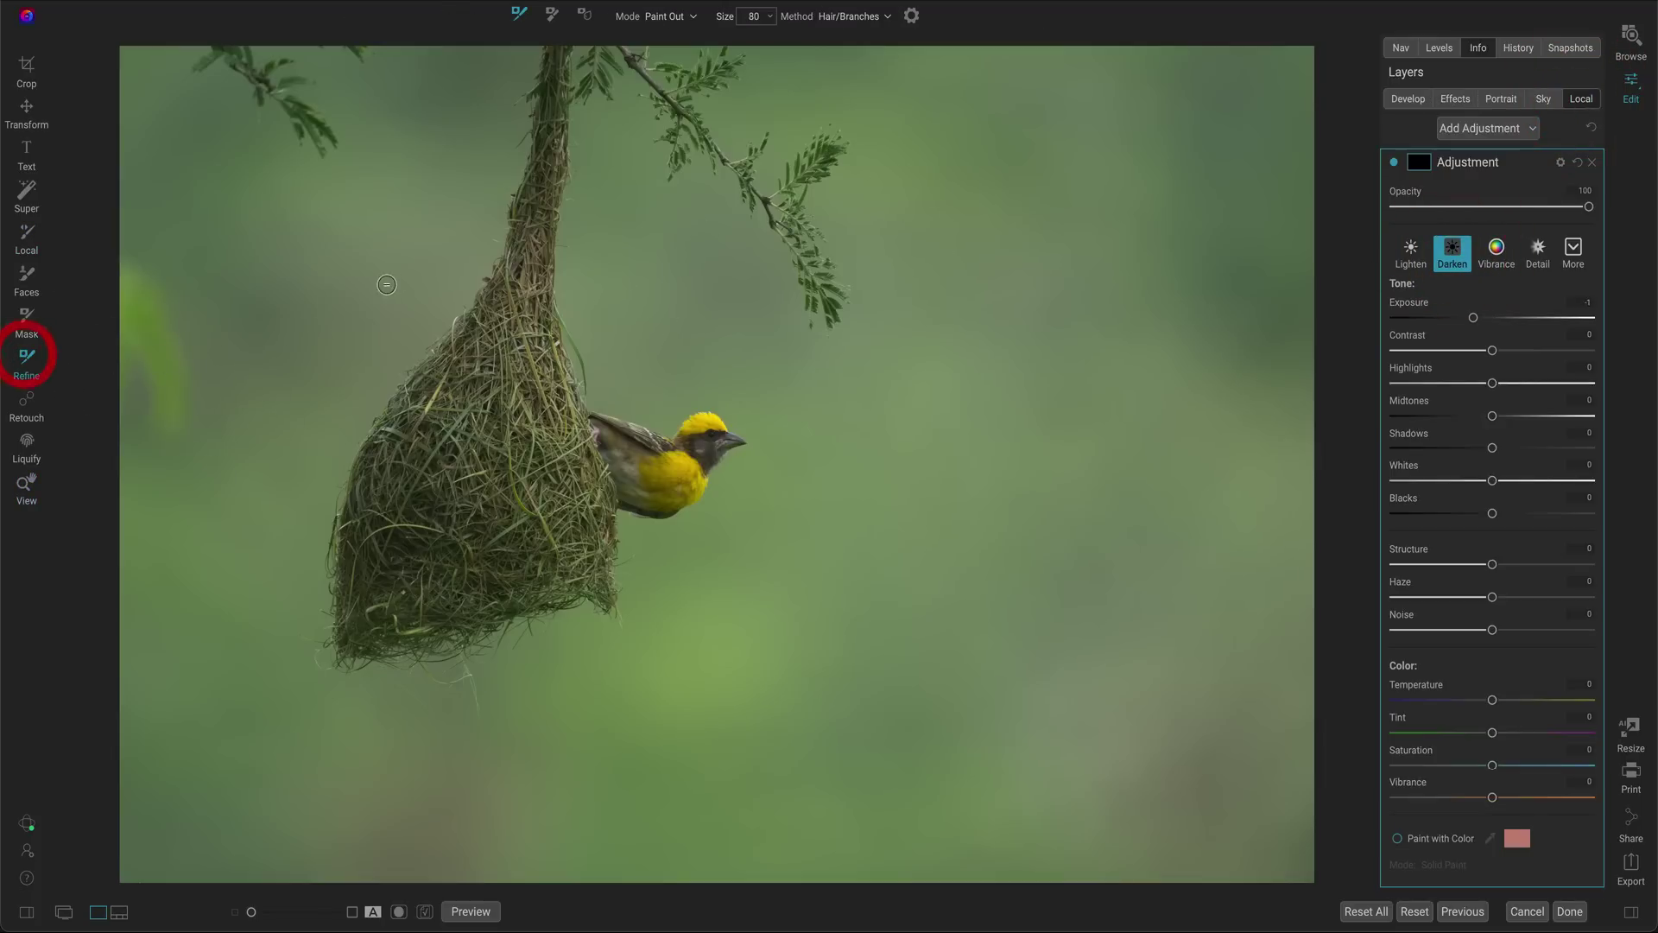
key(bracketright)
key(bracketright)
key(bracketleft)
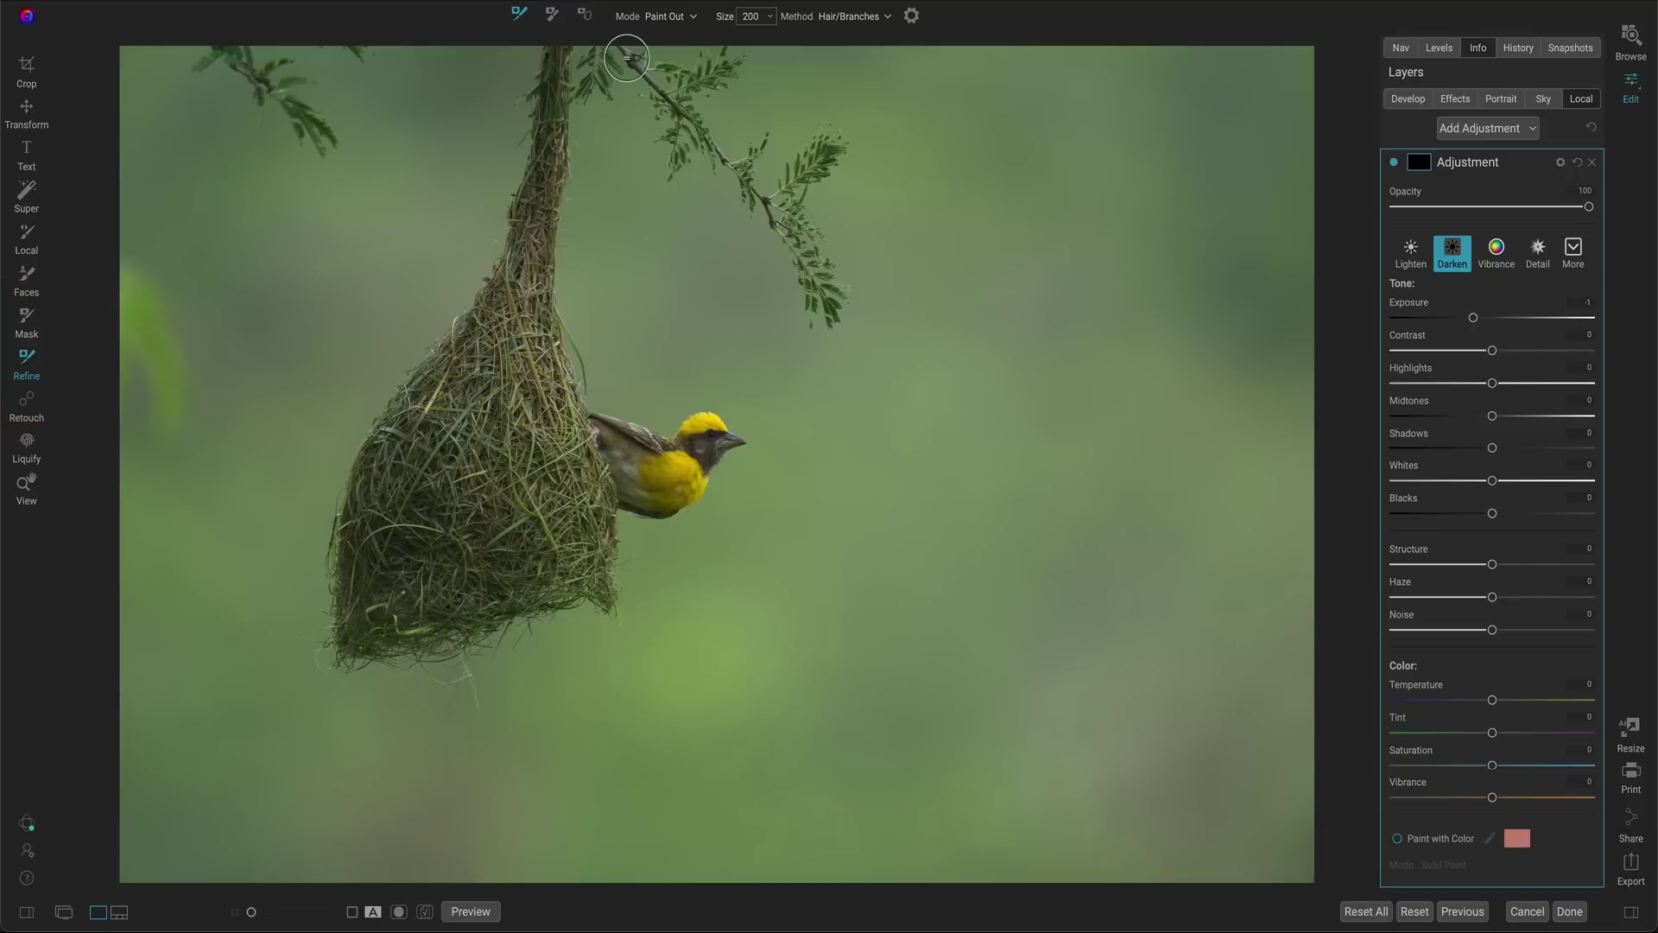
click(661, 18)
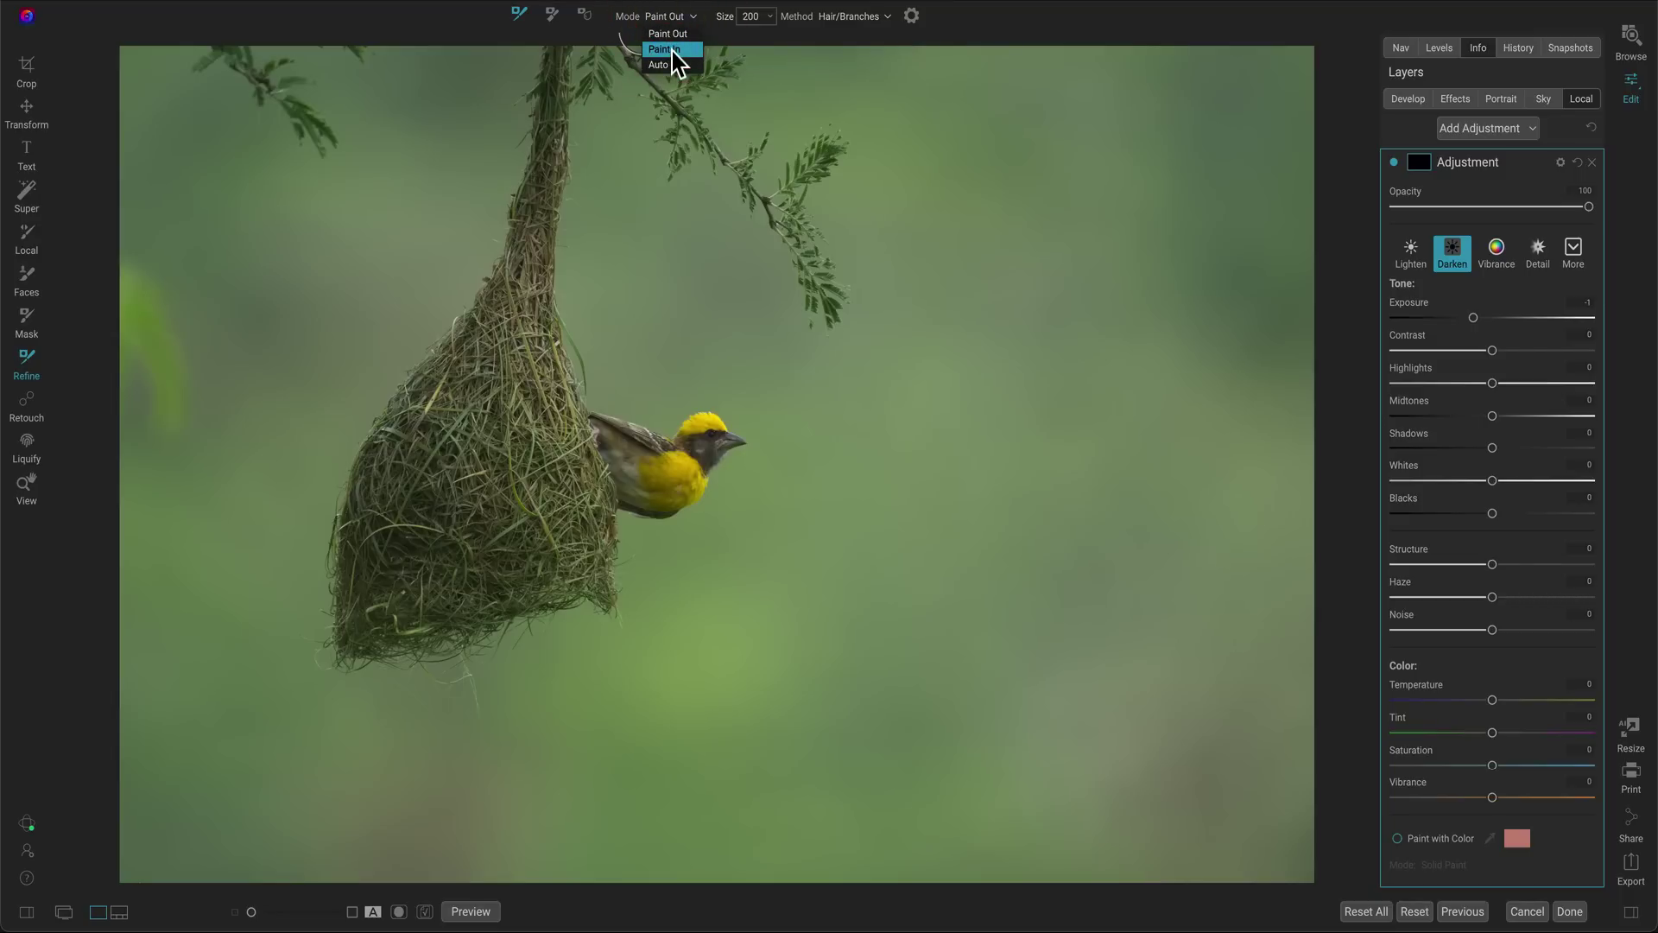
click(672, 49)
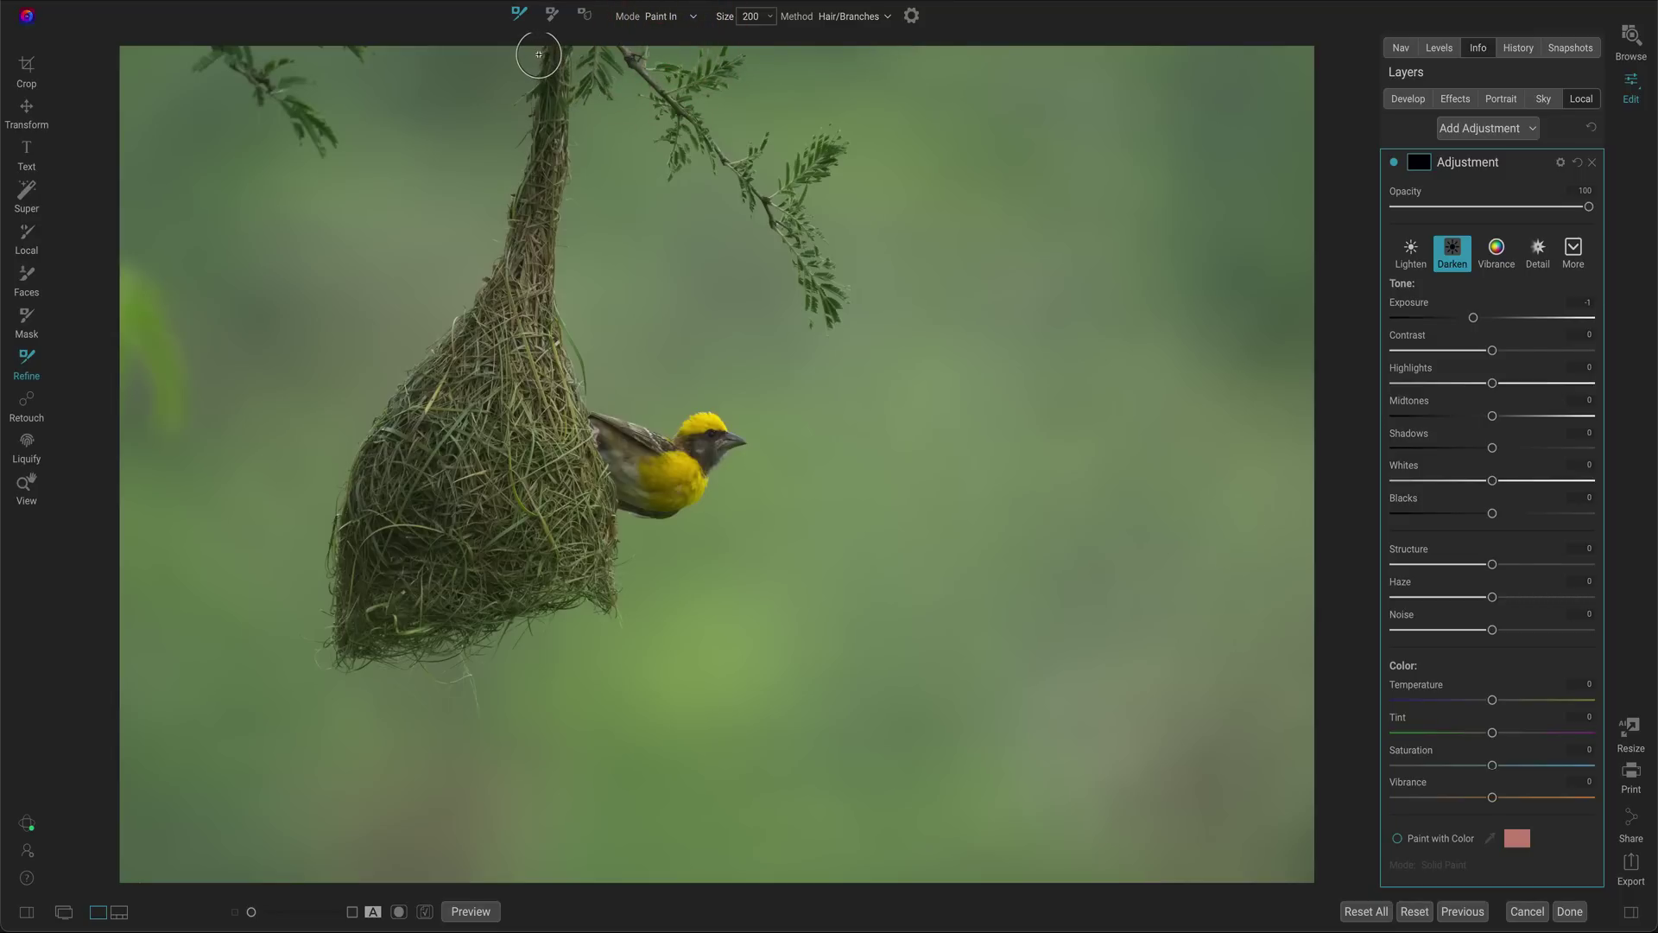
Step: Paint darkening over the green background around nest and bird, then set Exposure to -1.35
mouse_move(539, 55)
mouse_down()
mouse_move(467, 331)
mouse_move(376, 426)
mouse_move(339, 513)
mouse_move(332, 667)
mouse_move(470, 662)
mouse_move(468, 683)
mouse_move(467, 647)
mouse_move(583, 610)
mouse_move(373, 643)
mouse_move(608, 608)
mouse_move(614, 526)
mouse_move(688, 514)
mouse_move(748, 439)
mouse_move(718, 396)
mouse_move(653, 418)
mouse_move(574, 382)
mouse_move(552, 243)
mouse_move(570, 57)
mouse_up()
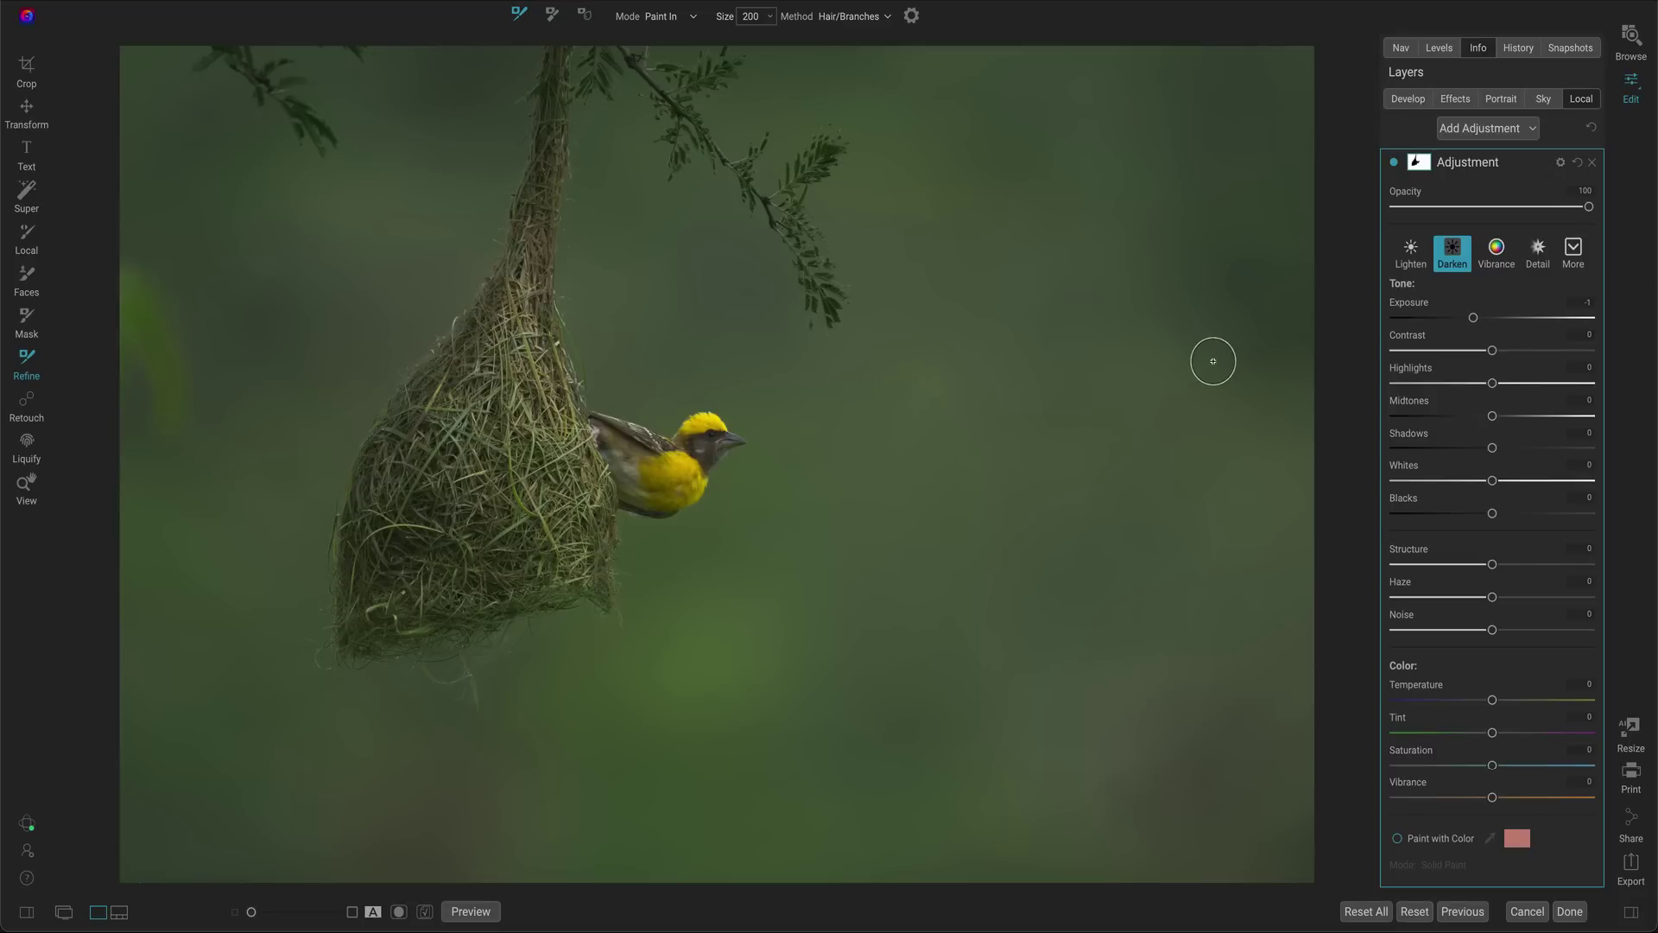
drag(1474, 321, 1465, 317)
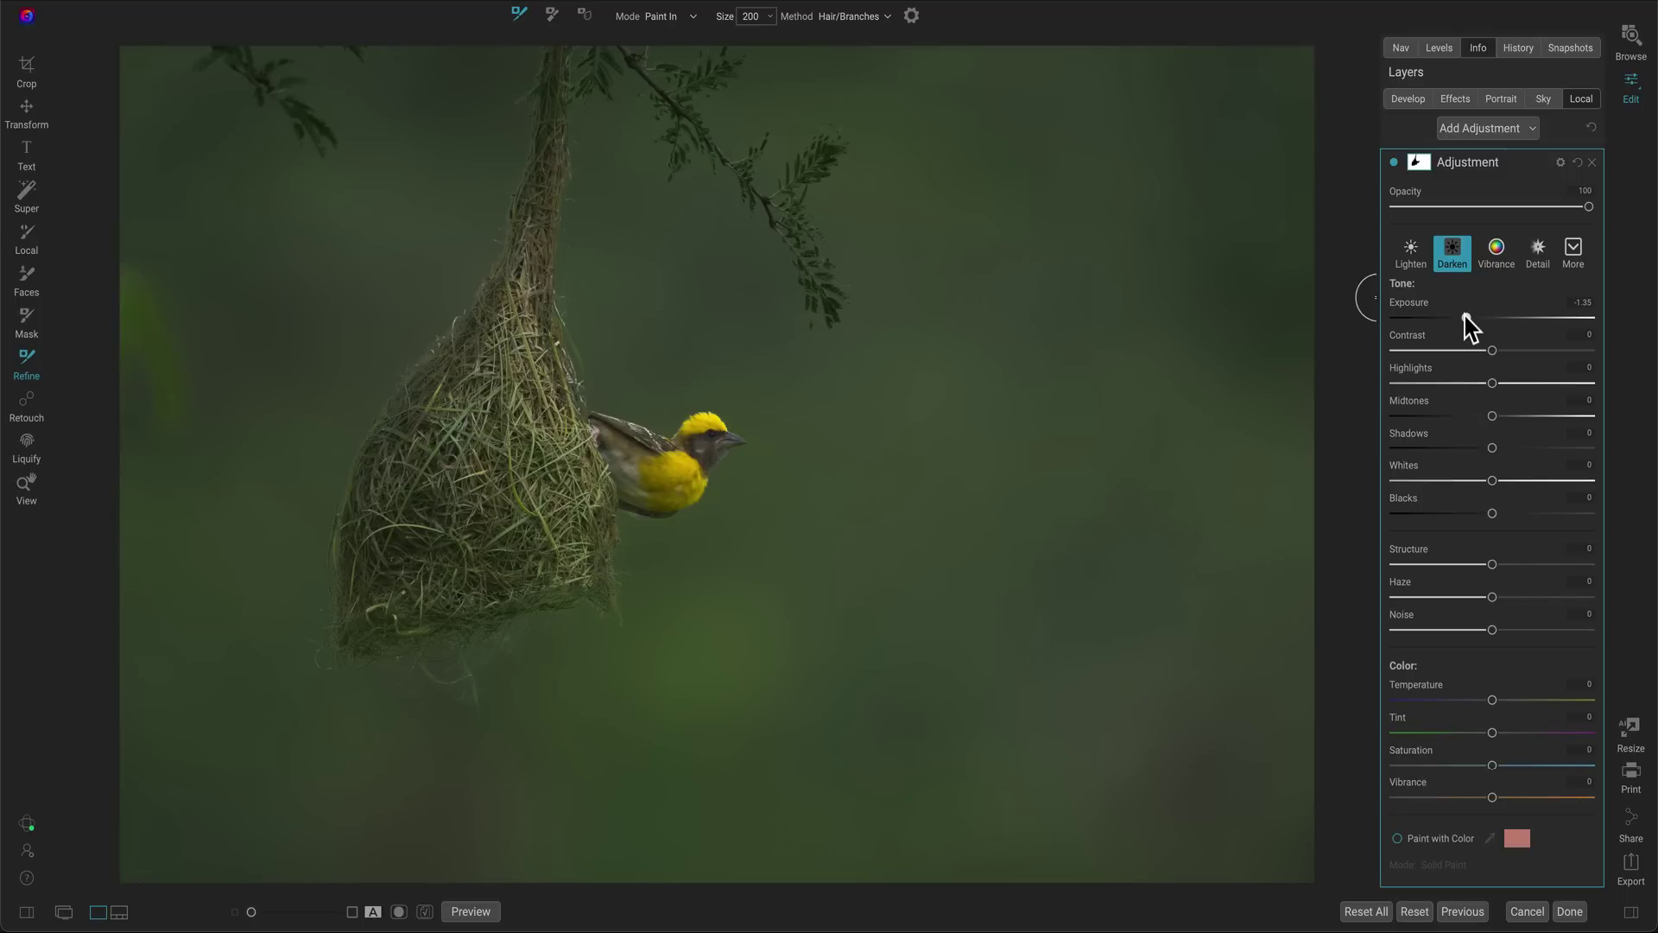
Step: Cool the background to Temperature -21, extend darkening along the branch, and heal the top-left twig
click(1466, 318)
drag(1492, 701, 1470, 699)
mouse_move(595, 55)
mouse_down()
mouse_move(604, 89)
mouse_move(617, 60)
mouse_move(690, 180)
mouse_move(654, 78)
mouse_move(784, 229)
mouse_move(835, 343)
mouse_move(822, 257)
mouse_move(778, 184)
mouse_move(842, 142)
mouse_move(740, 158)
mouse_move(679, 36)
mouse_up()
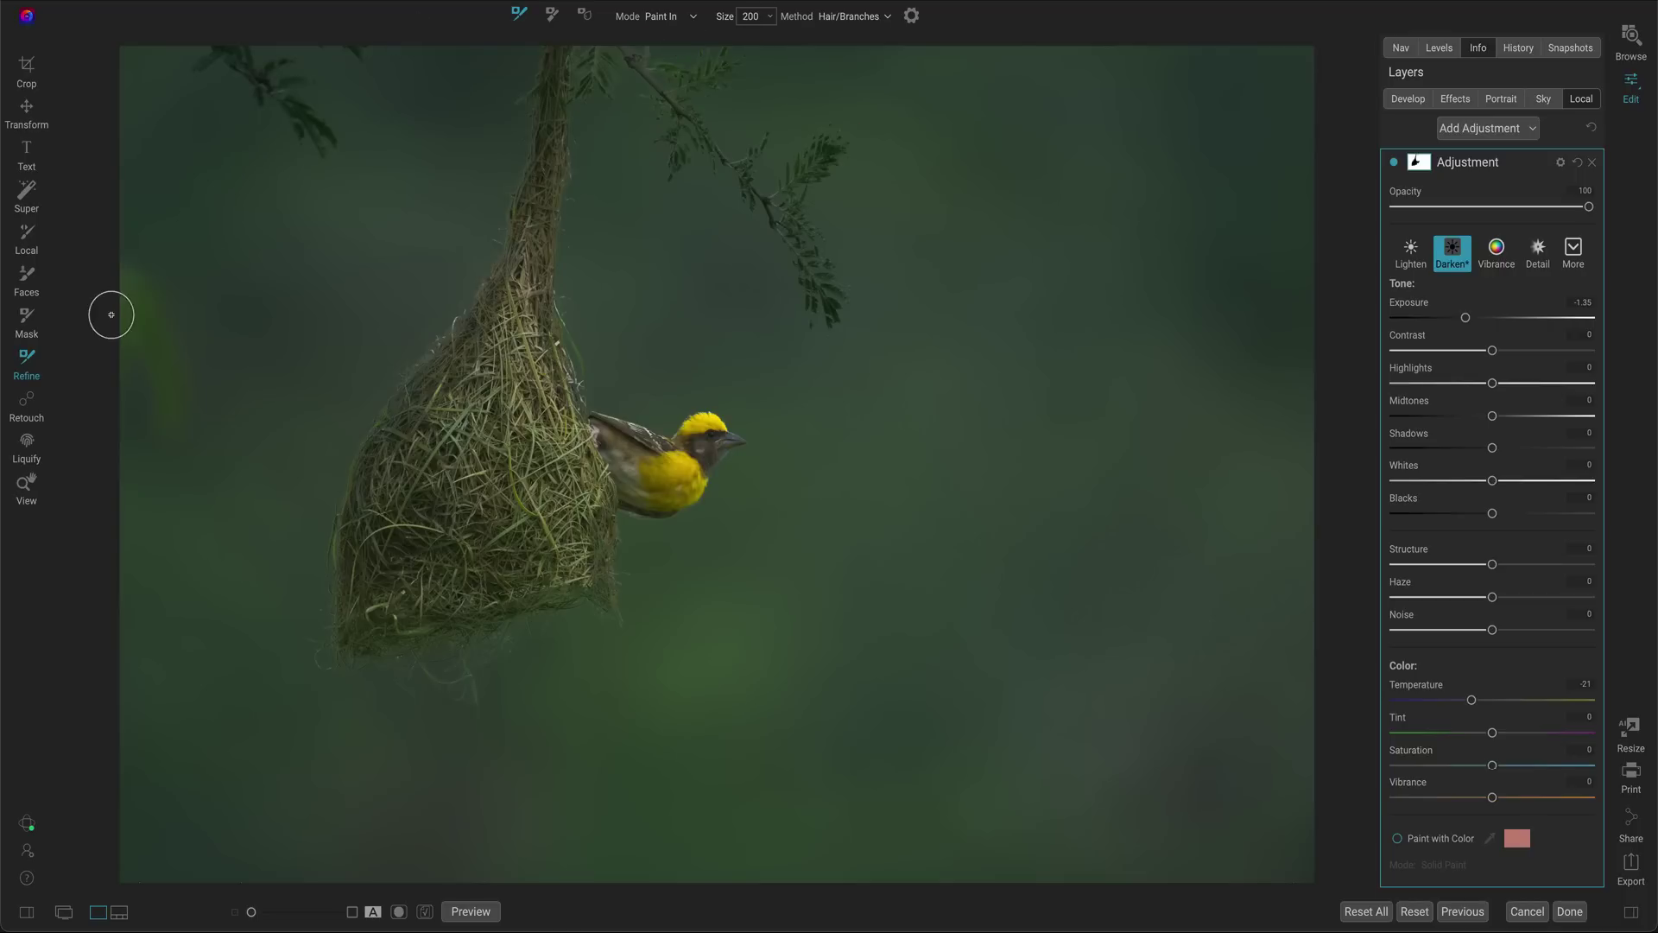
click(27, 408)
mouse_move(369, 101)
mouse_down()
mouse_move(299, 55)
mouse_move(322, 129)
mouse_up()
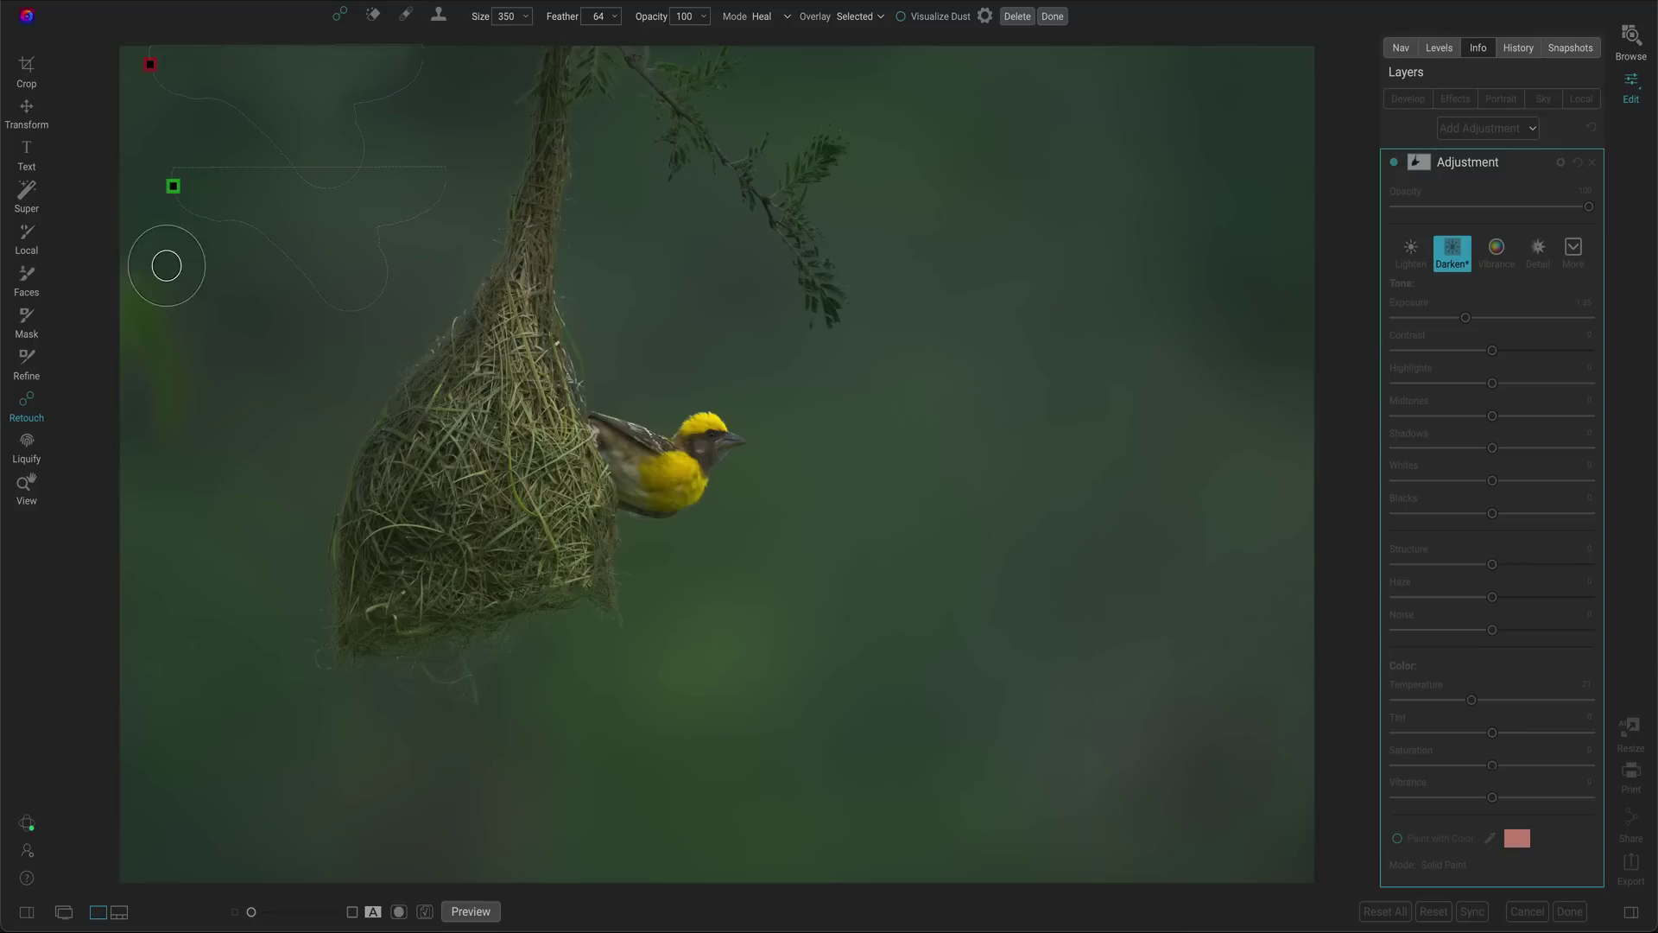
Step: Heal away the bright green blur along the left edge, then toggle Preview to compare before and after
mouse_move(163, 267)
mouse_down()
mouse_move(136, 293)
mouse_move(151, 415)
mouse_up()
drag(212, 485, 127, 501)
click(1052, 17)
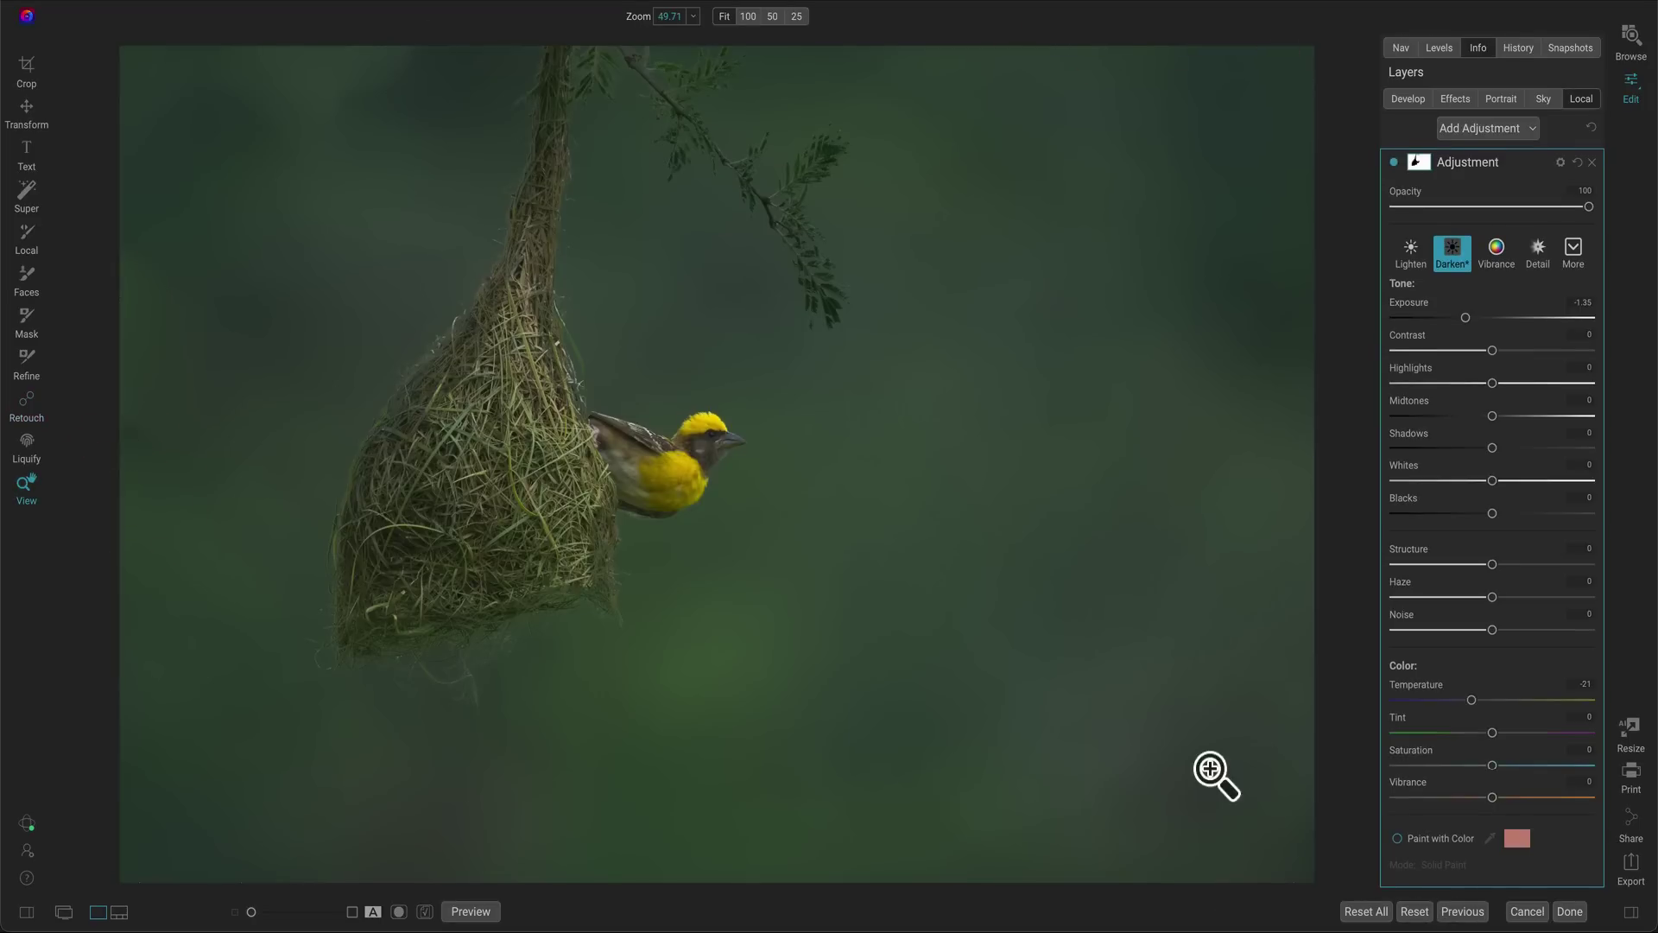
click(471, 911)
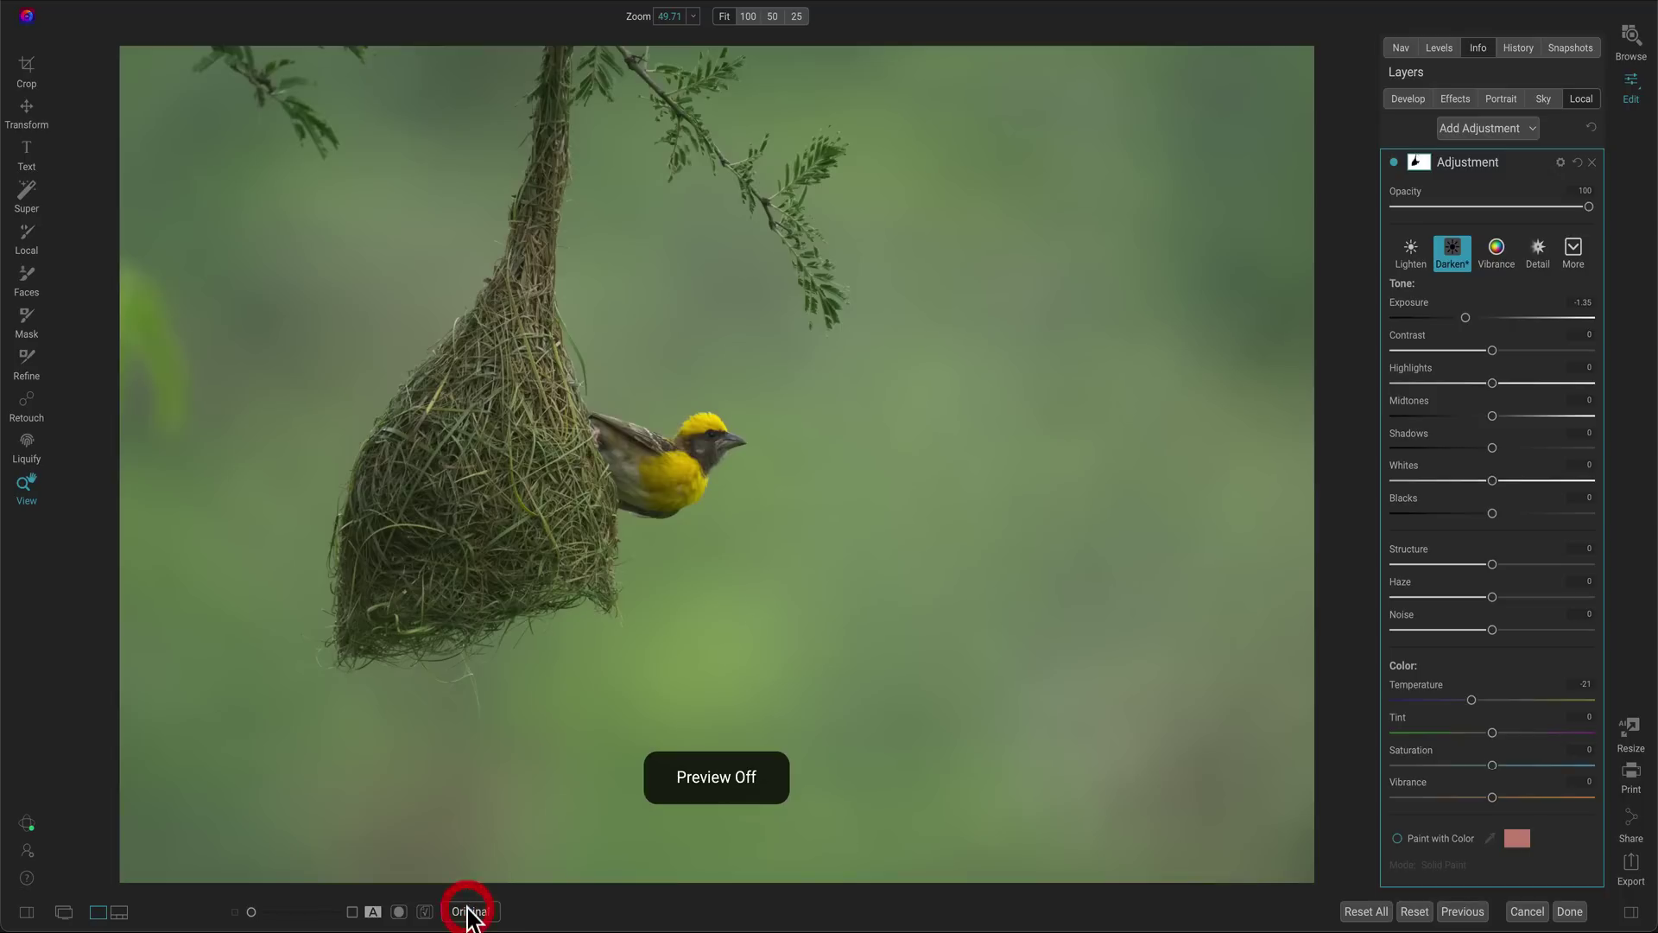
click(470, 911)
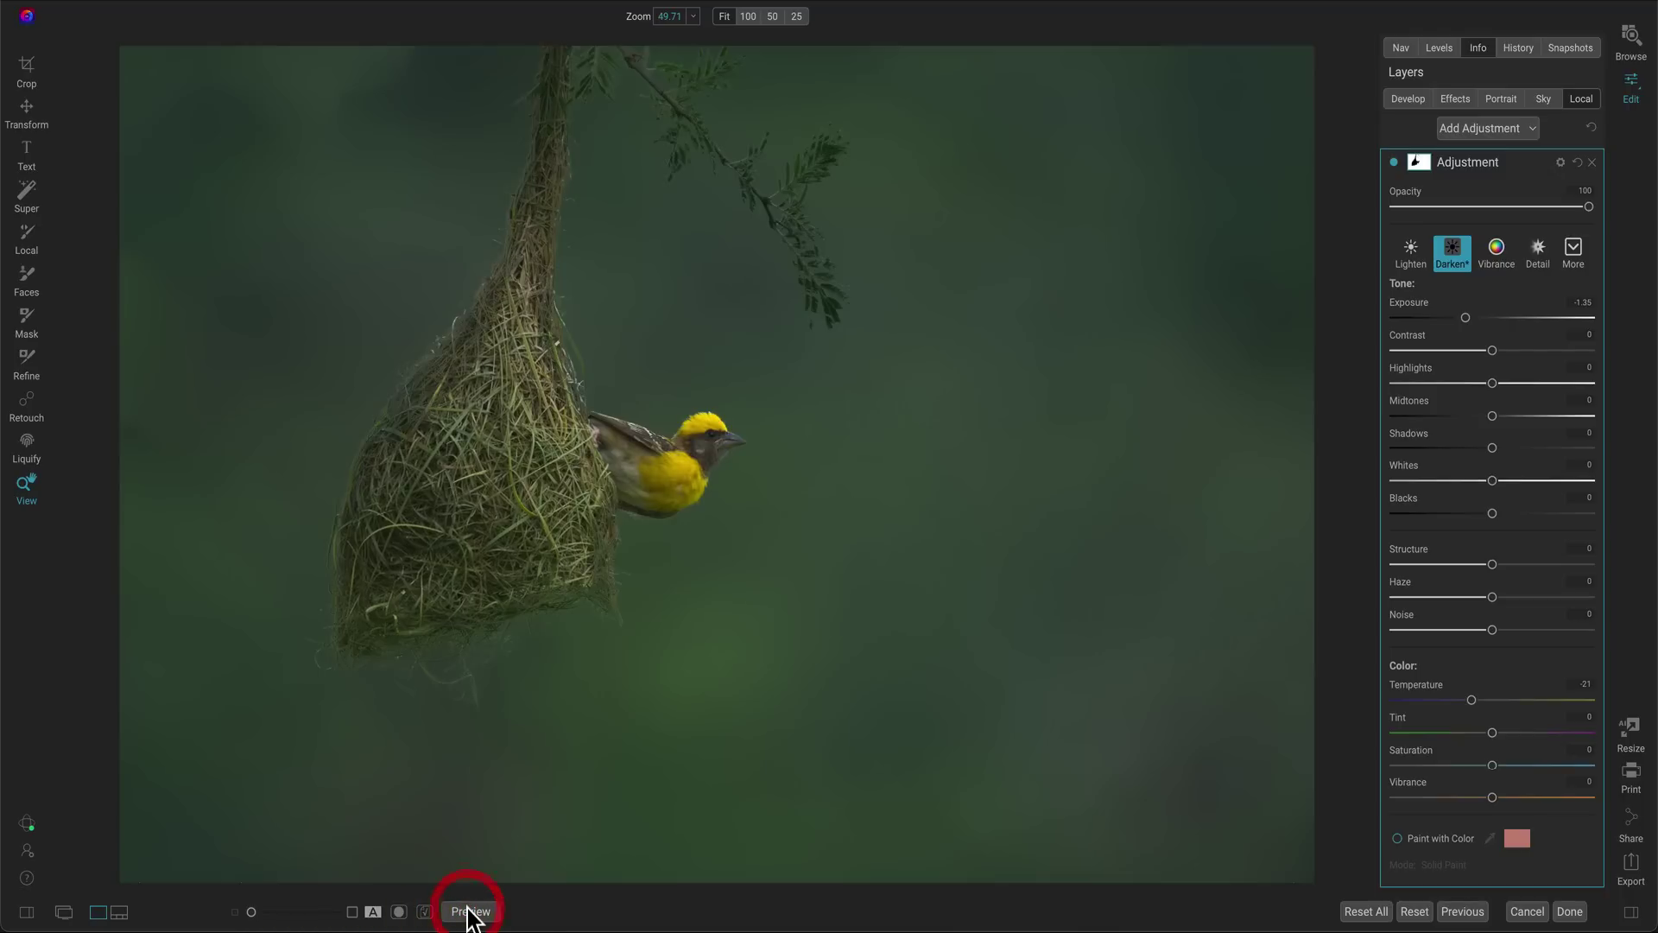